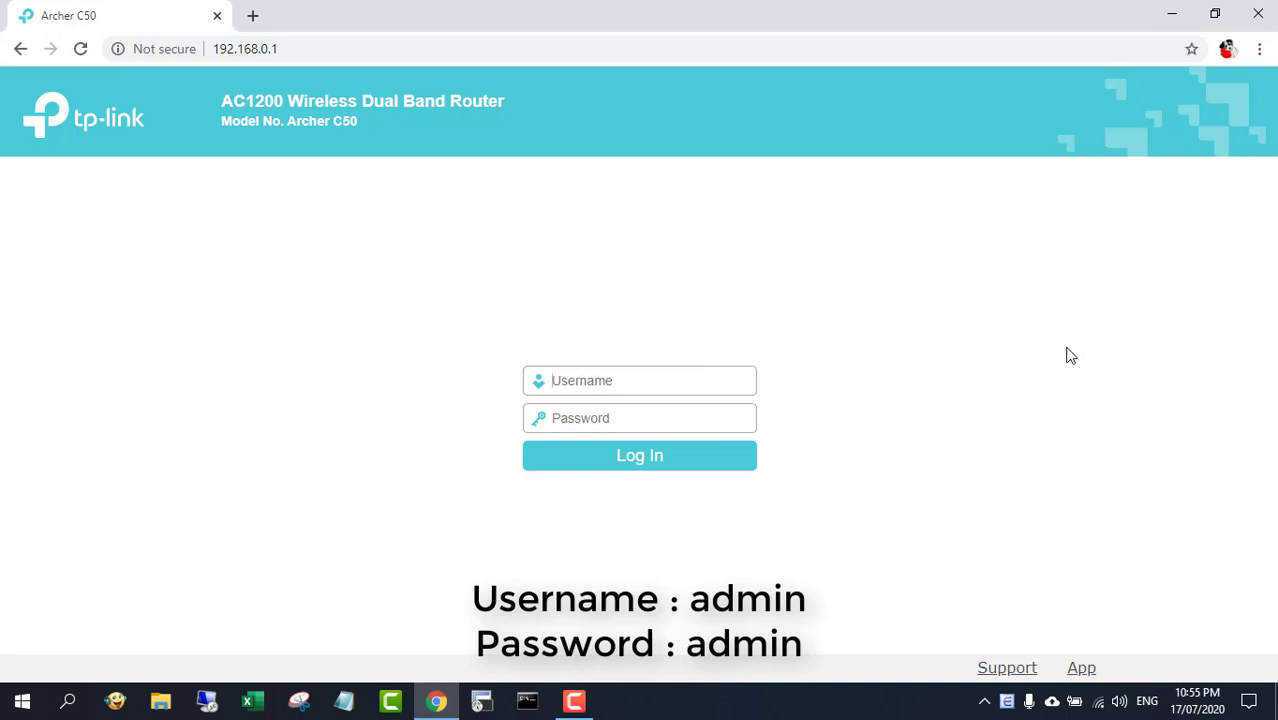
Log in to the router's web interface with the admin username and password
{"action": "type", "text": "adm"}
{"action": "type", "text": "ad"}
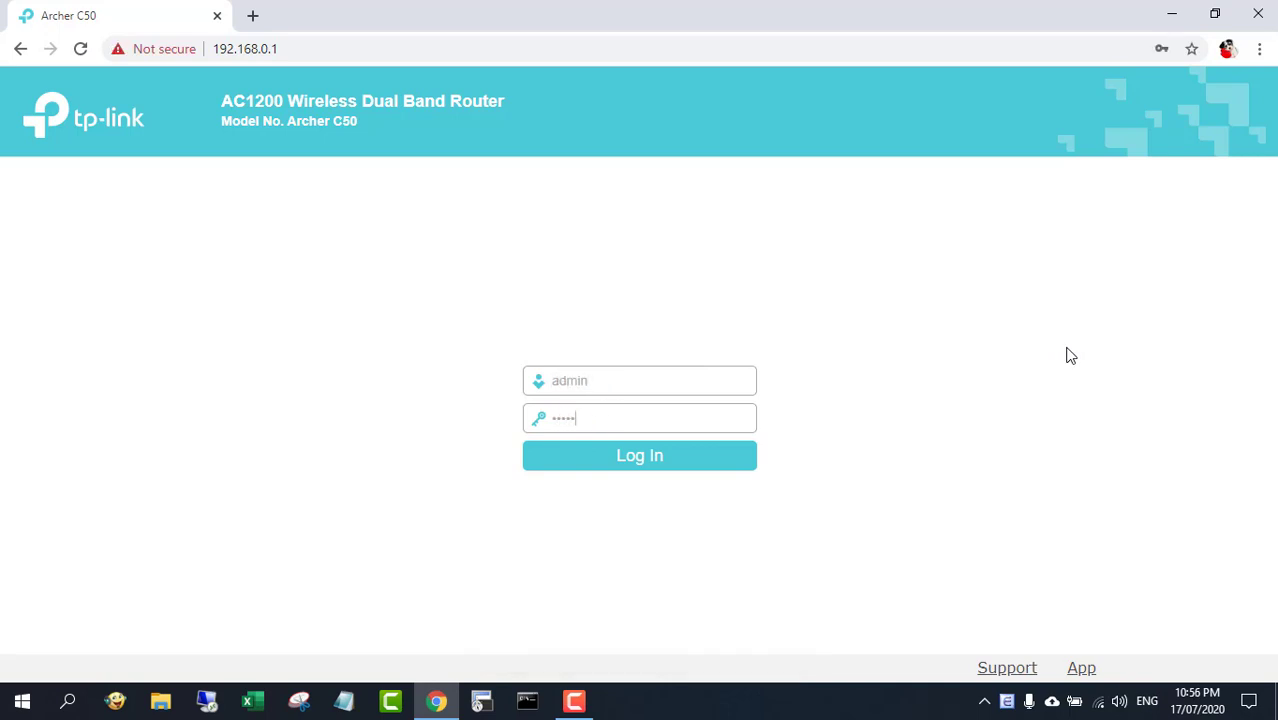
{"action": "type", "text": "min"}
{"action": "key", "text": "Return"}
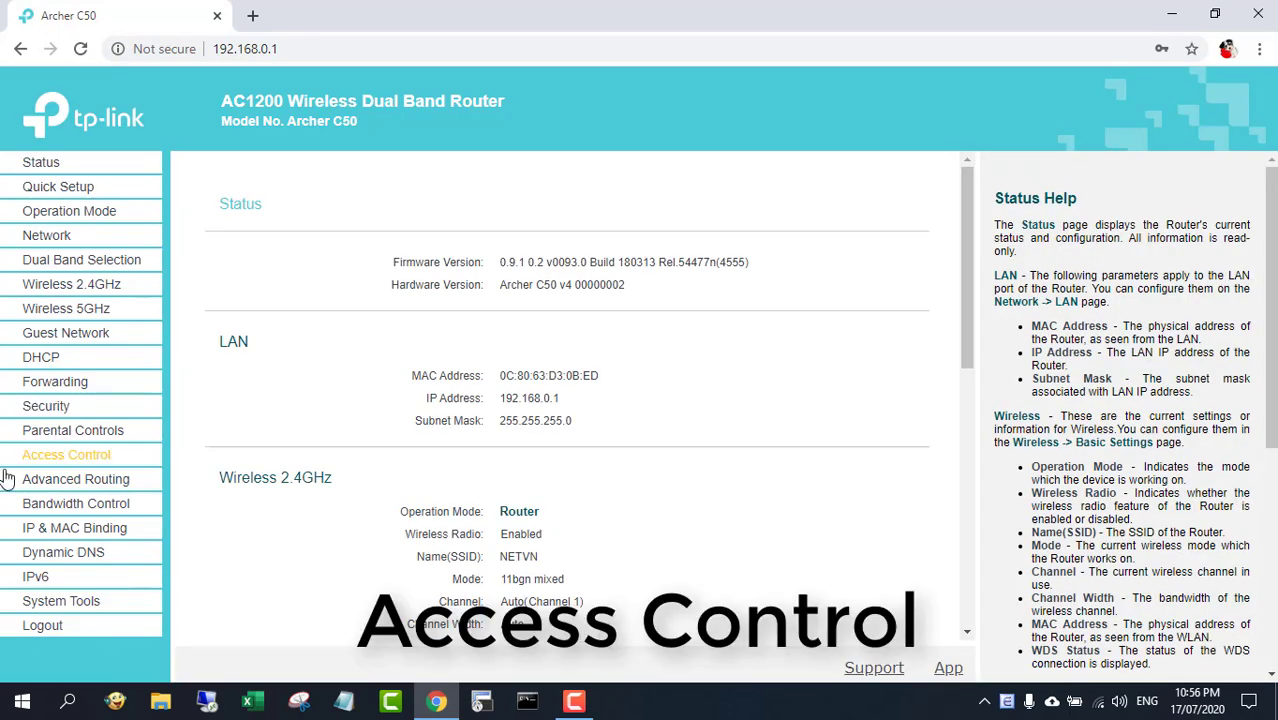
Open Access Control, keep Internet access control enabled with the Allow default filtering rule, and save
{"action": "left_click", "coordinate": [91, 462]}
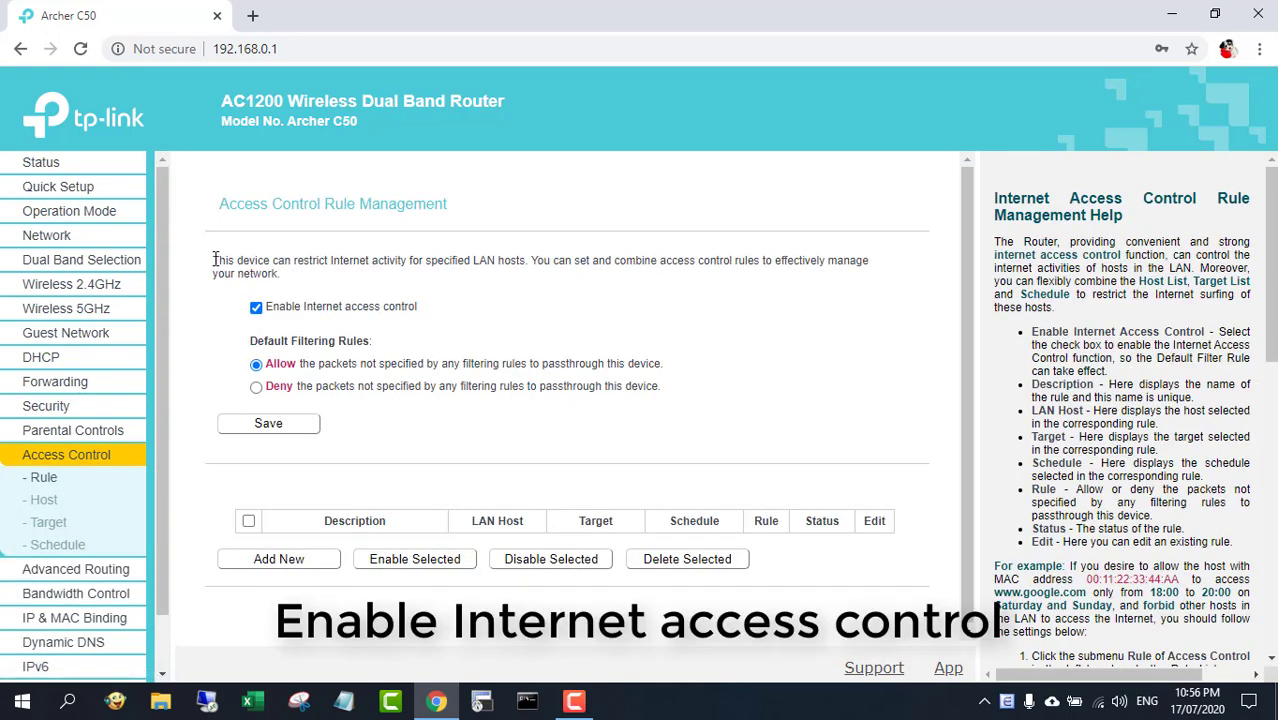
{"action": "left_click_drag", "start_coordinate": [214, 260], "coordinate": [313, 286]}
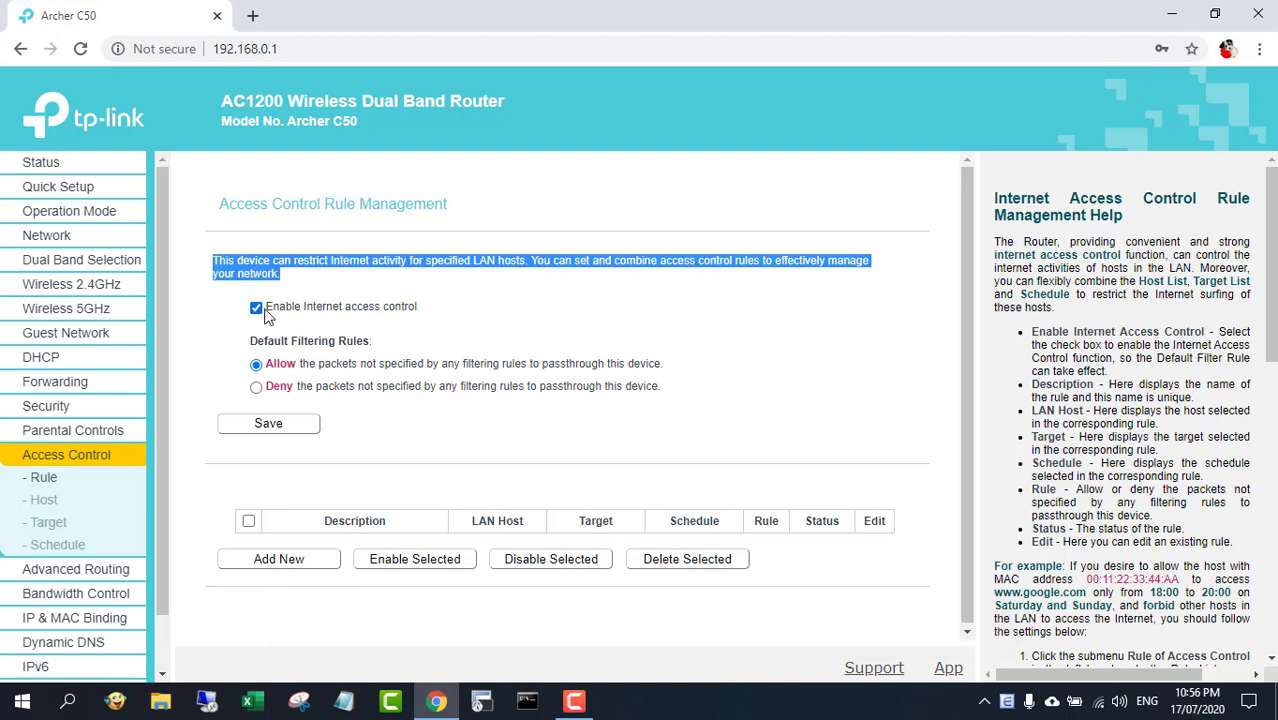
{"action": "left_click", "coordinate": [266, 315]}
{"action": "left_click_drag", "start_coordinate": [270, 313], "coordinate": [400, 313]}
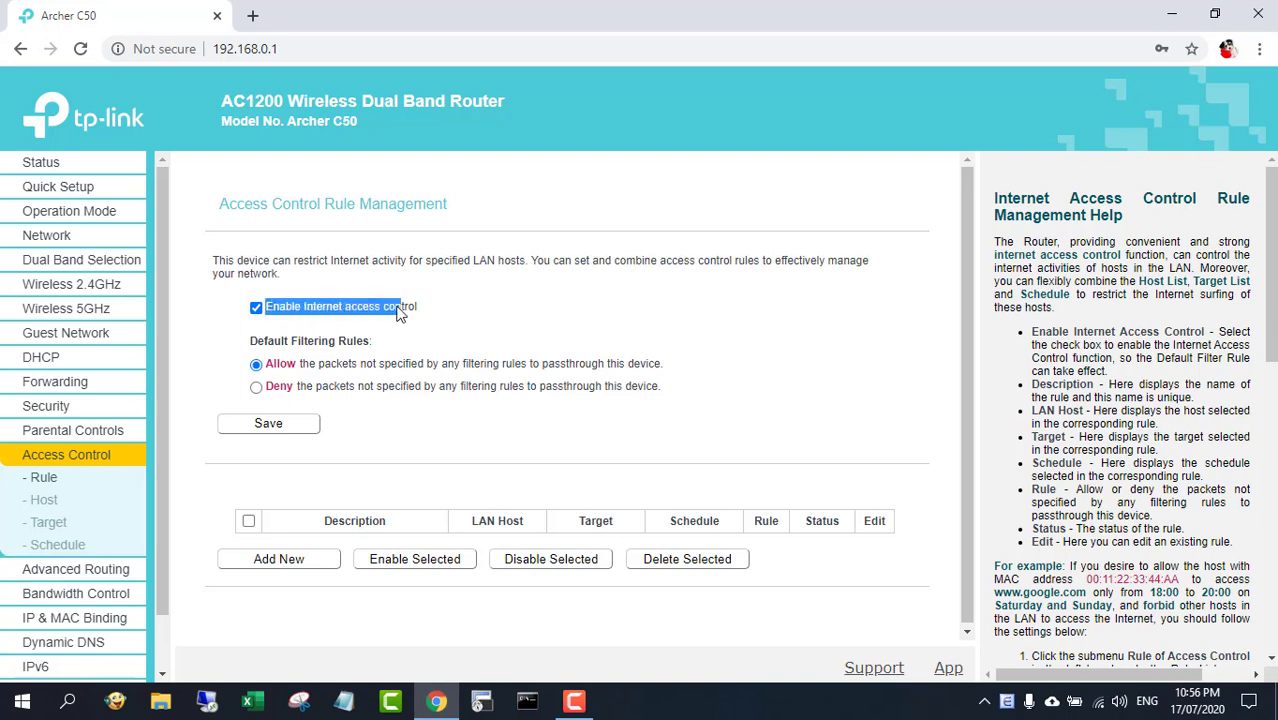
{"action": "left_click", "coordinate": [268, 425]}
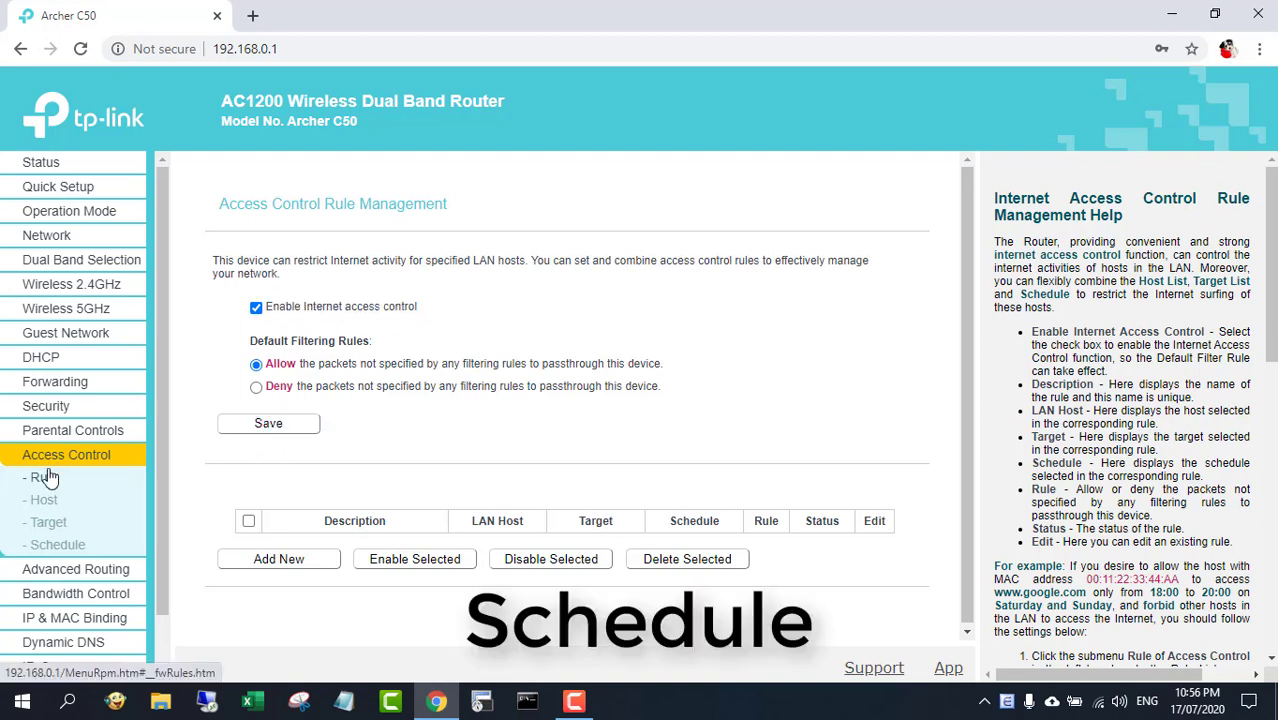
Check the router's time zone and clock under Time Settings, reached from a new schedule entry
{"action": "left_click", "coordinate": [58, 552]}
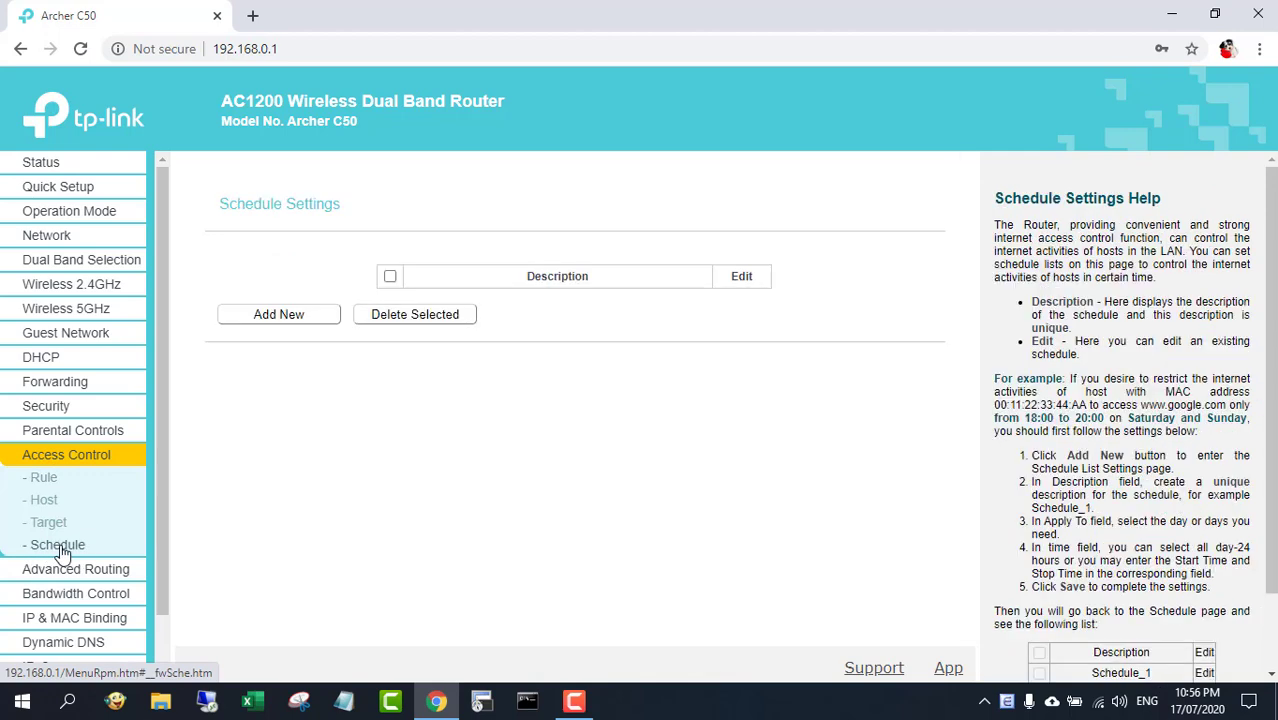
{"action": "left_click", "coordinate": [280, 314]}
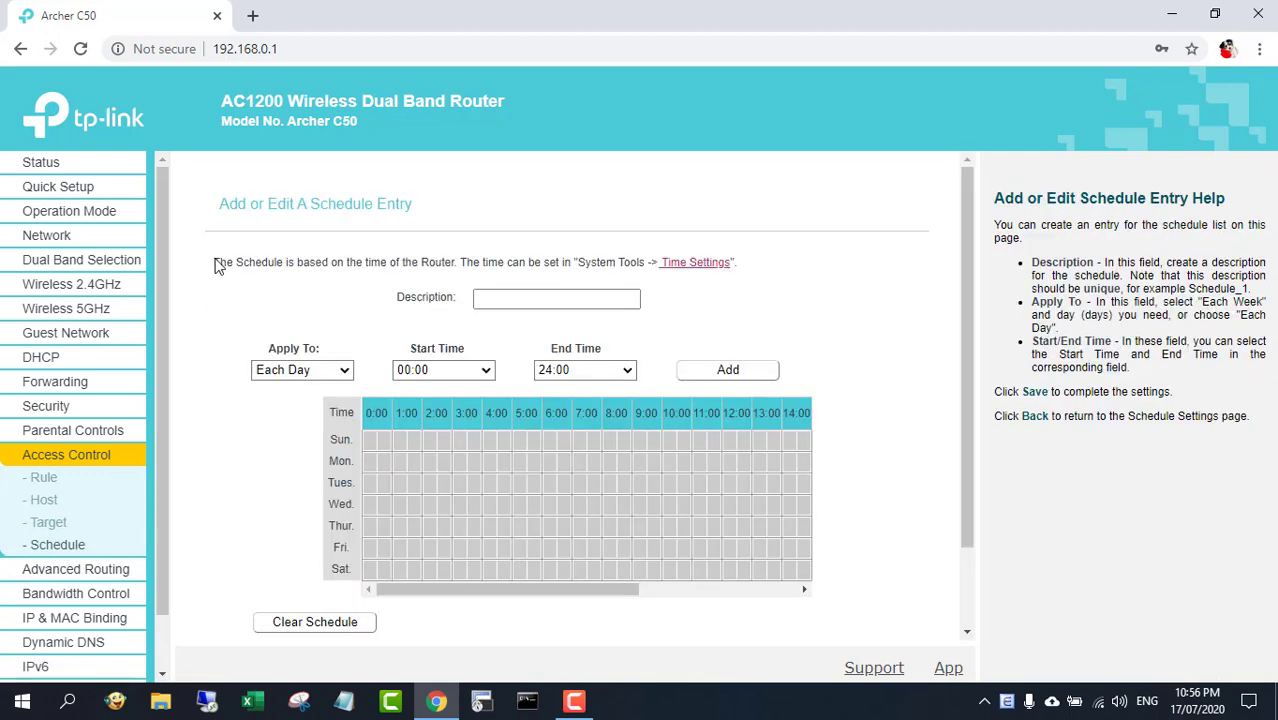
{"action": "left_click_drag", "start_coordinate": [204, 266], "coordinate": [745, 267]}
{"action": "left_click", "coordinate": [745, 270]}
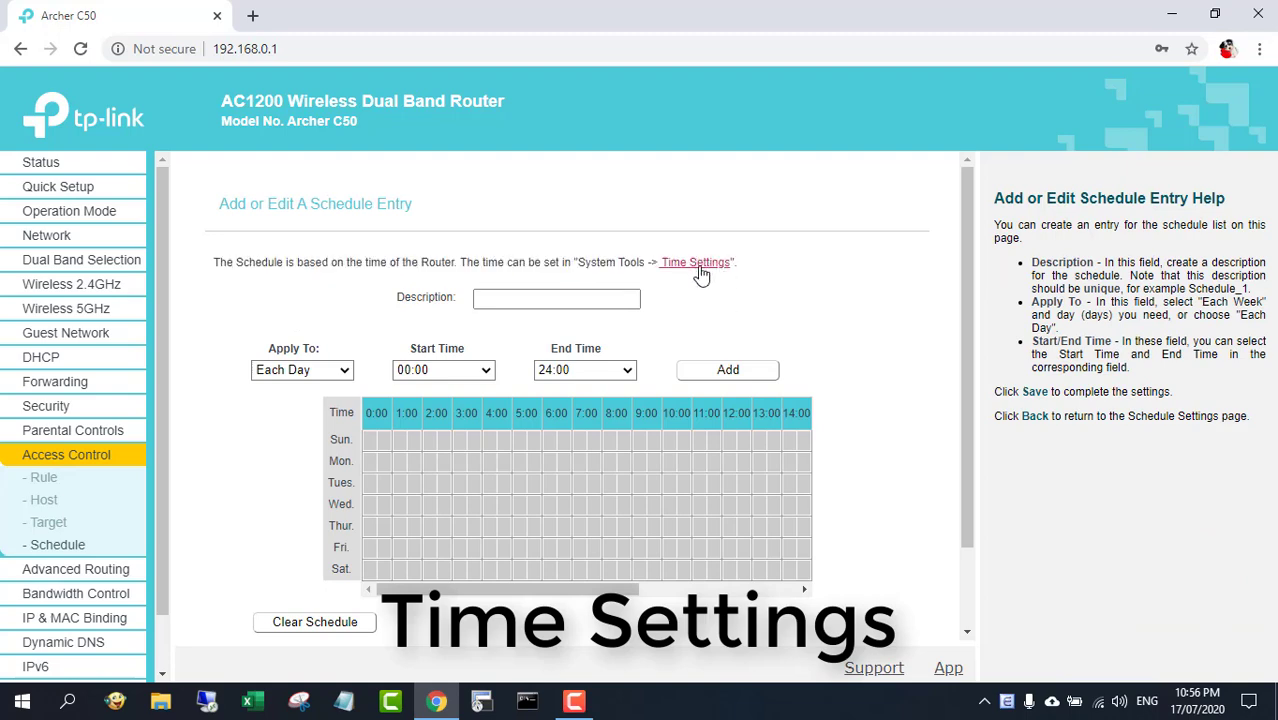
{"action": "left_click", "coordinate": [700, 268]}
{"action": "left_click", "coordinate": [666, 311]}
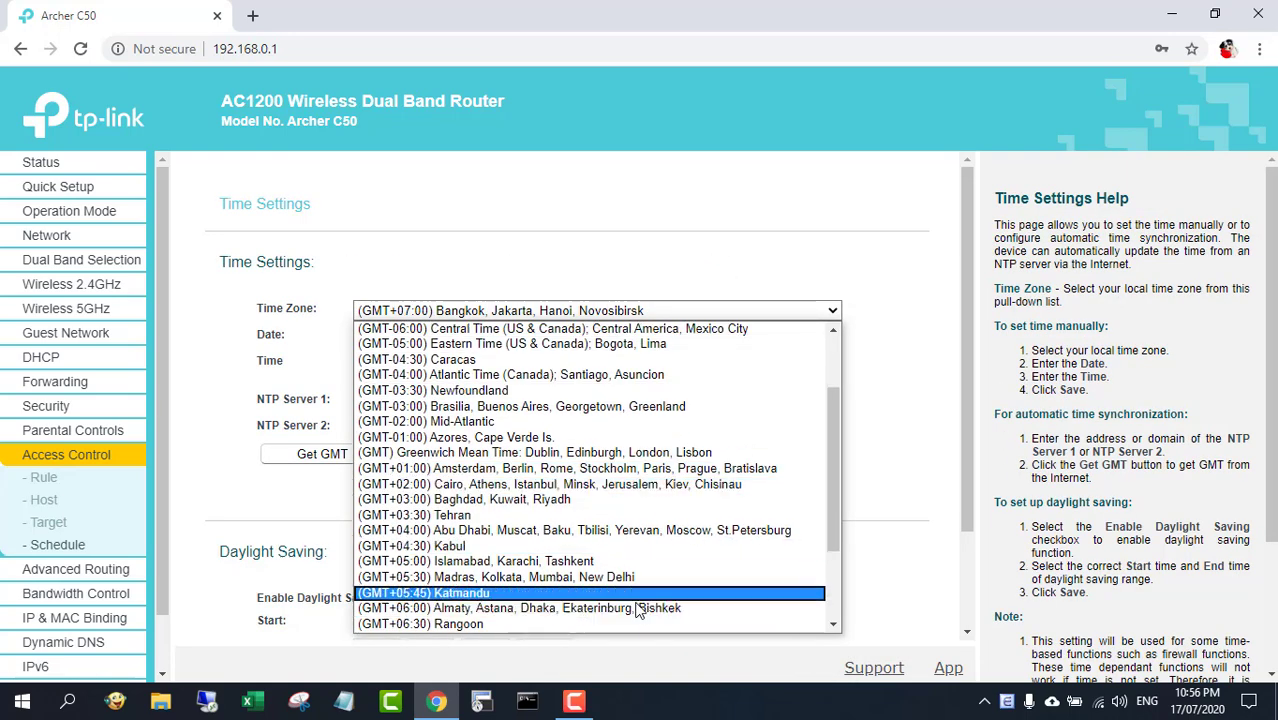
{"action": "left_click", "coordinate": [613, 265]}
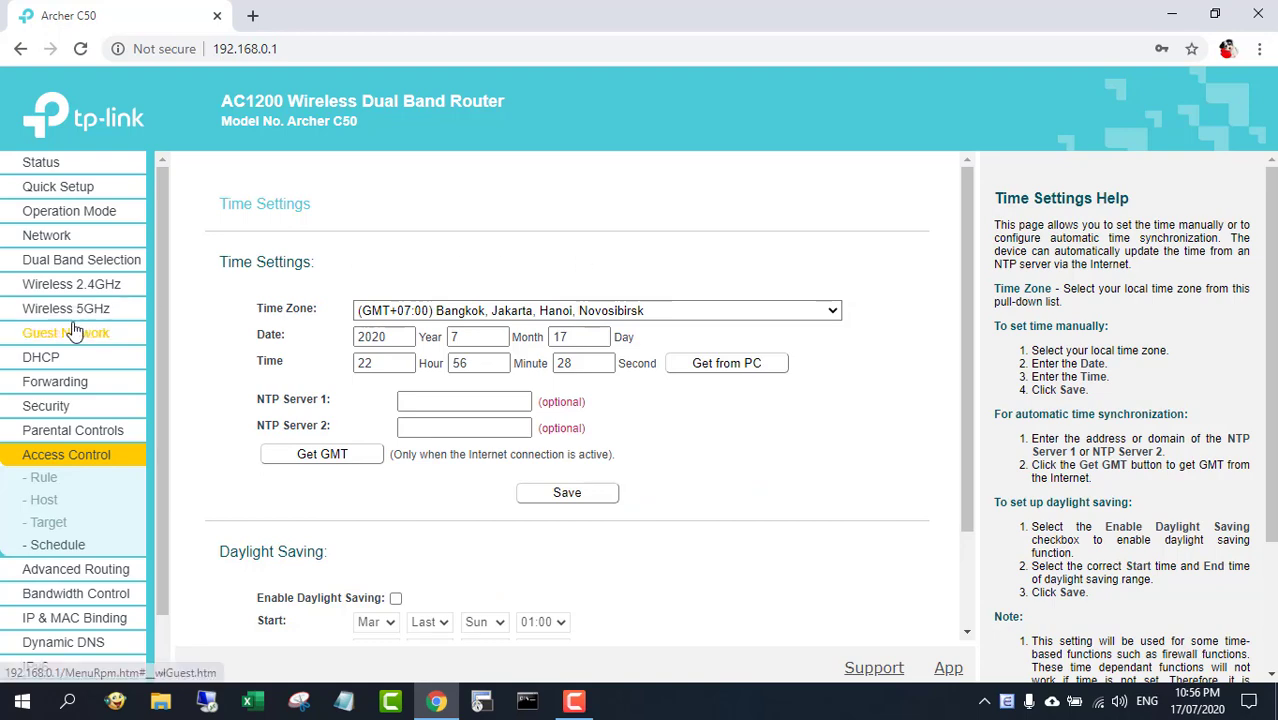
{"action": "left_click", "coordinate": [60, 545]}
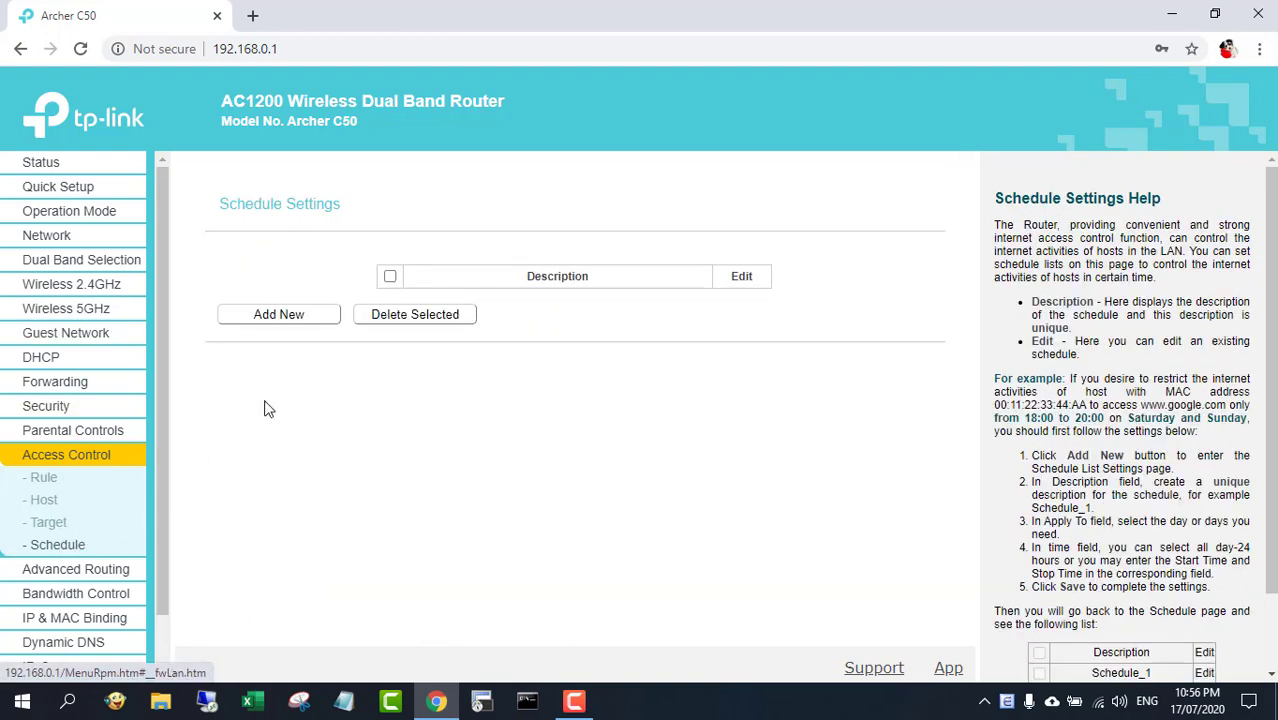
Start a new schedule entry described as Night, applying to Each Day
{"action": "left_click", "coordinate": [274, 318]}
{"action": "left_click", "coordinate": [490, 299]}
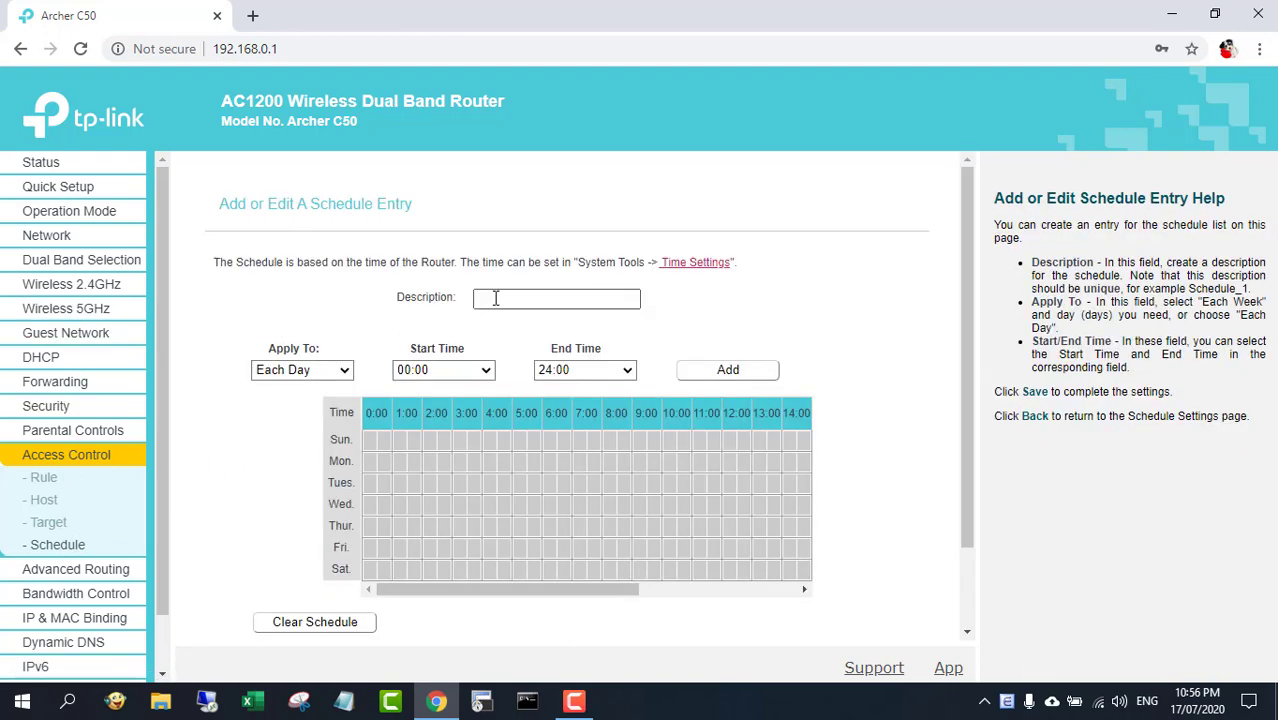
{"action": "type", "text": "Night"}
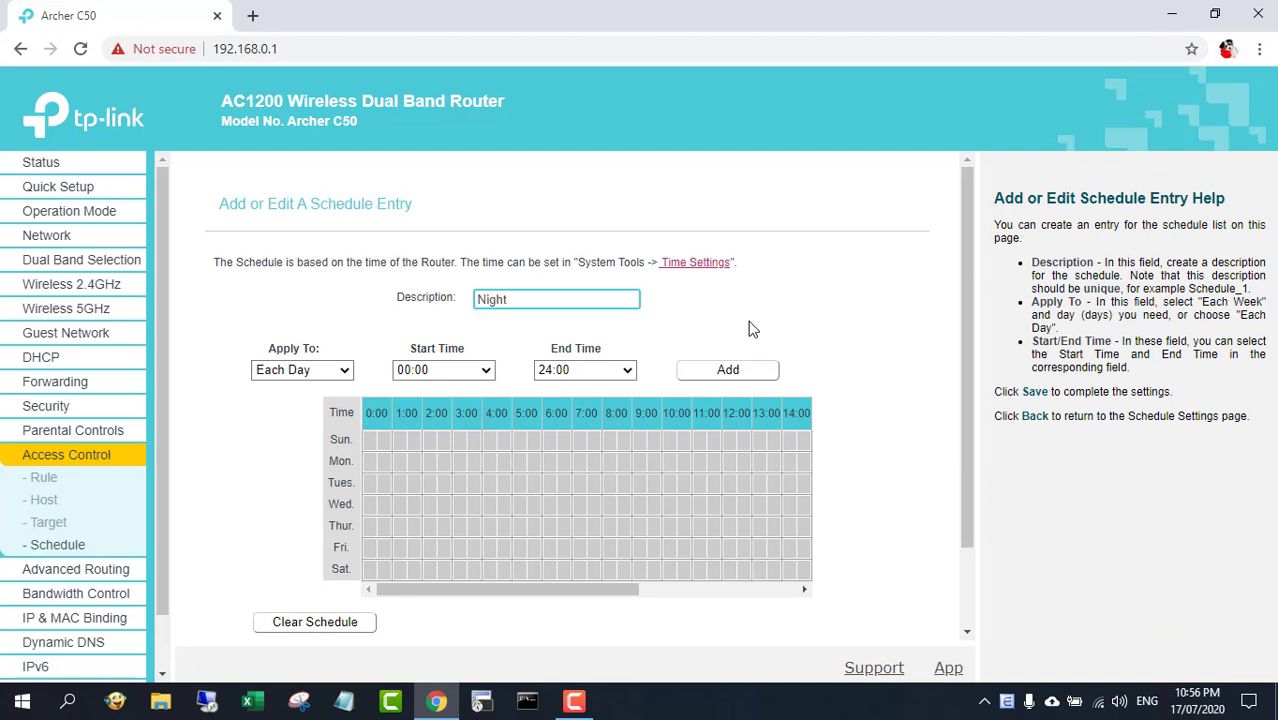
{"action": "left_click", "coordinate": [335, 374]}
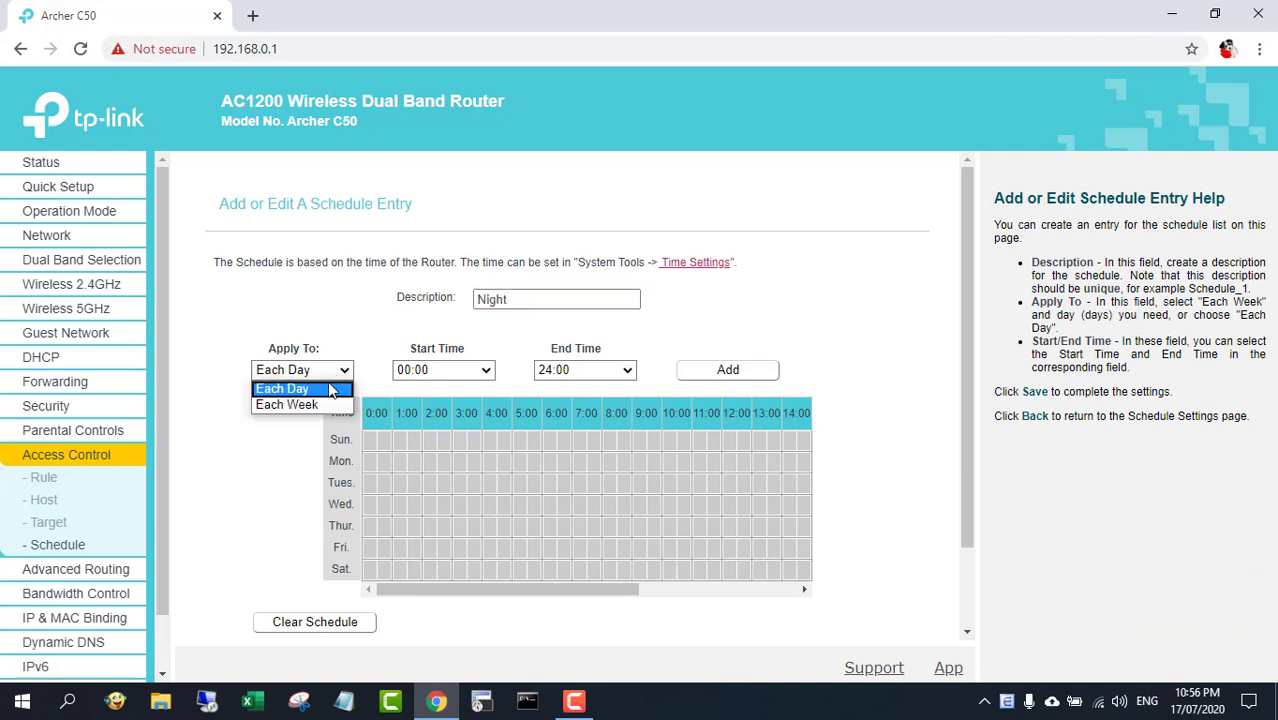
{"action": "left_click", "coordinate": [331, 405]}
{"action": "left_click", "coordinate": [325, 372]}
{"action": "left_click", "coordinate": [326, 389]}
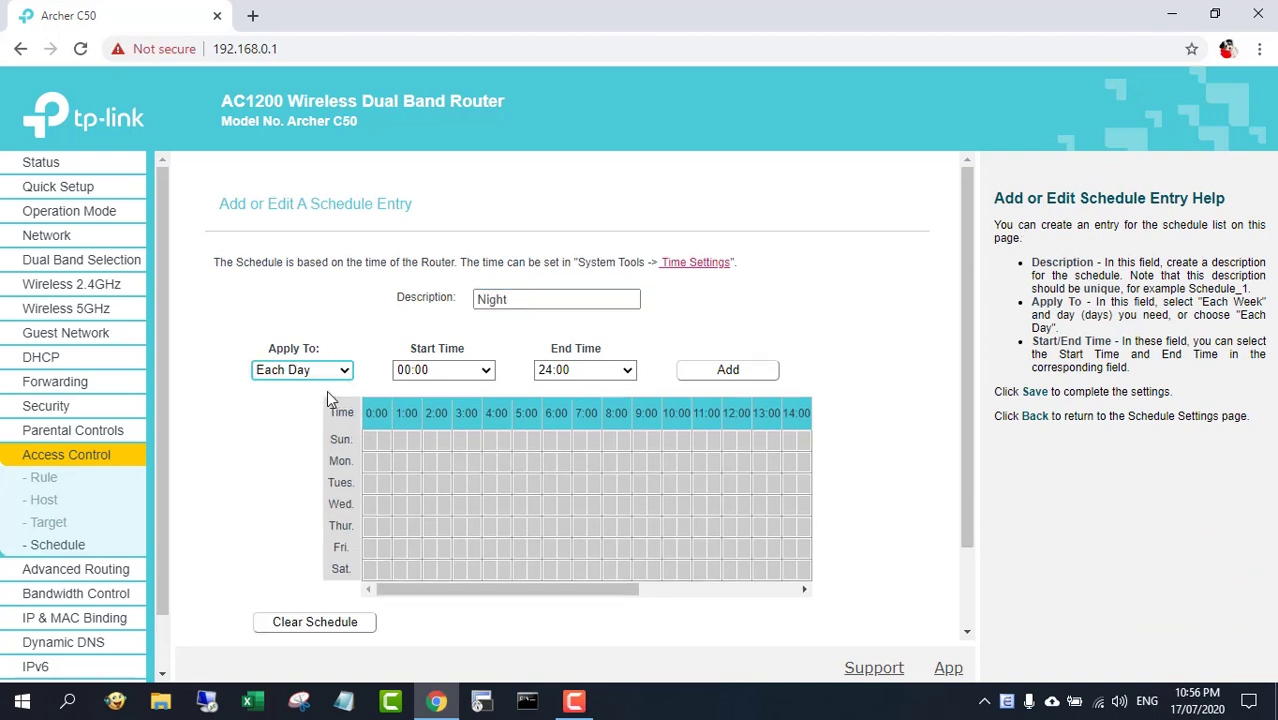
Set the schedule's start time to 18:00 and end time to 06:00
{"action": "left_click", "coordinate": [487, 371]}
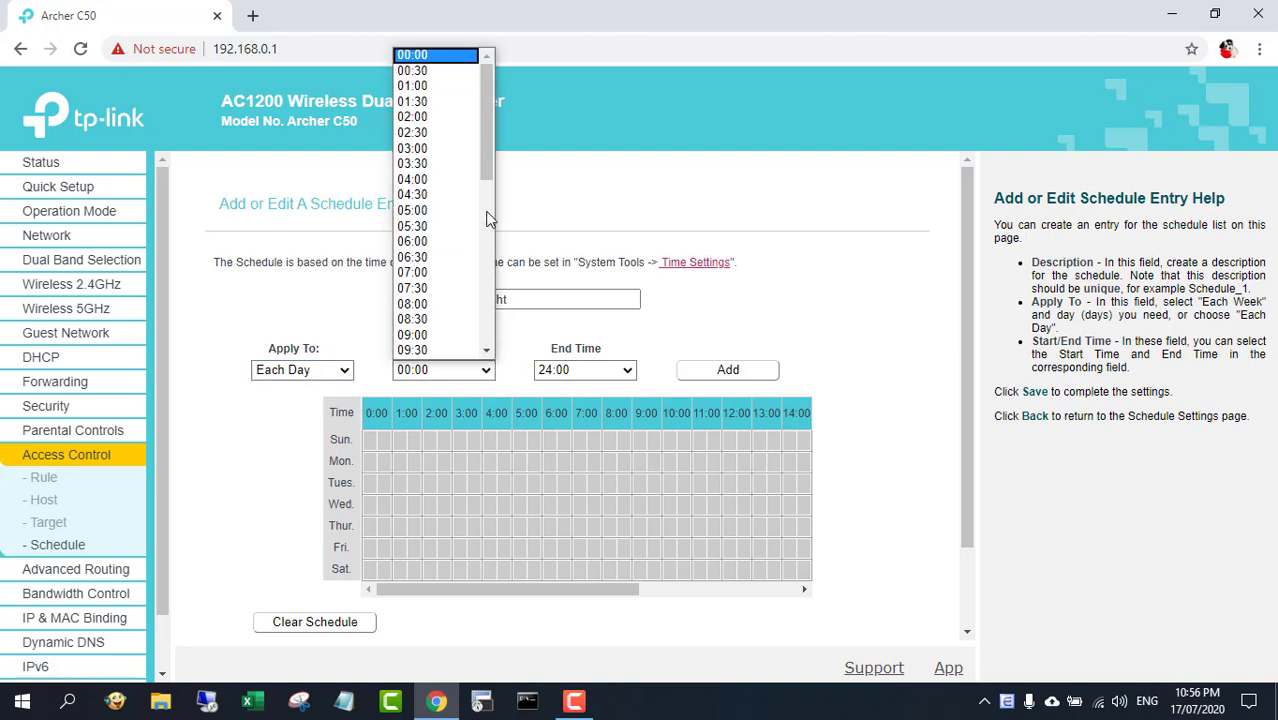
{"action": "left_click_drag", "start_coordinate": [485, 150], "coordinate": [478, 270]}
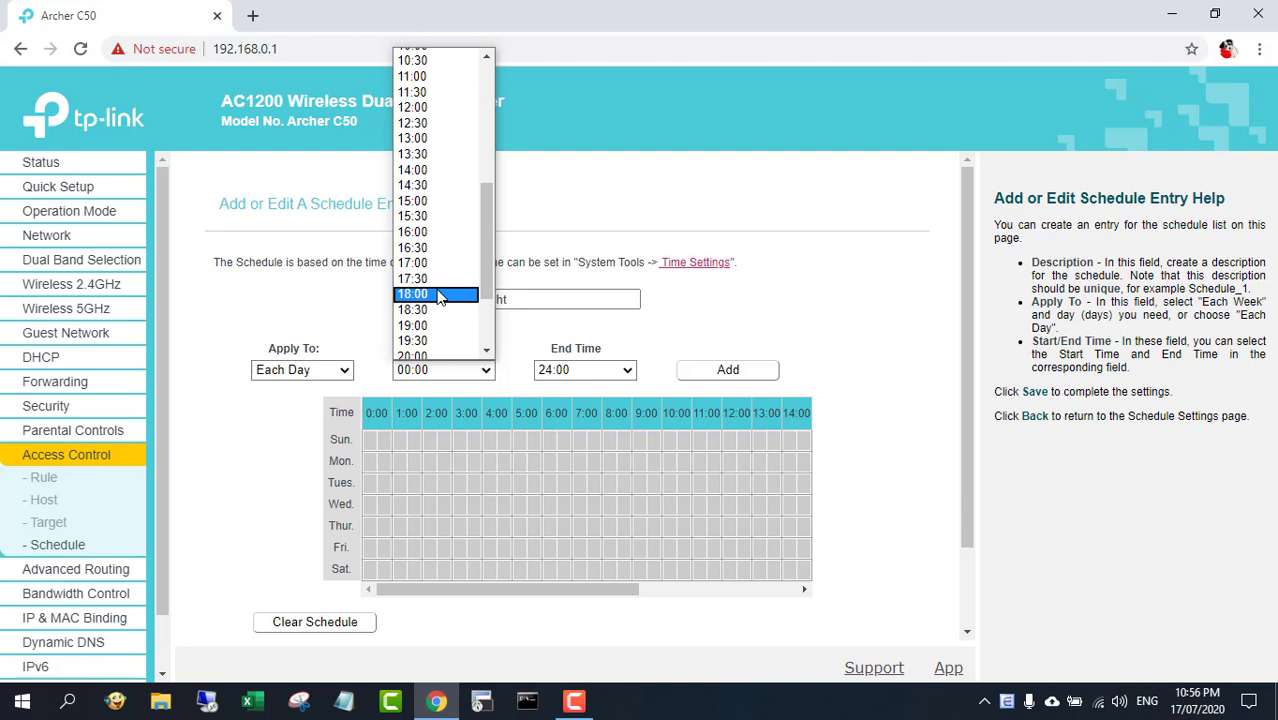
{"action": "left_click", "coordinate": [440, 295]}
{"action": "left_click", "coordinate": [618, 372]}
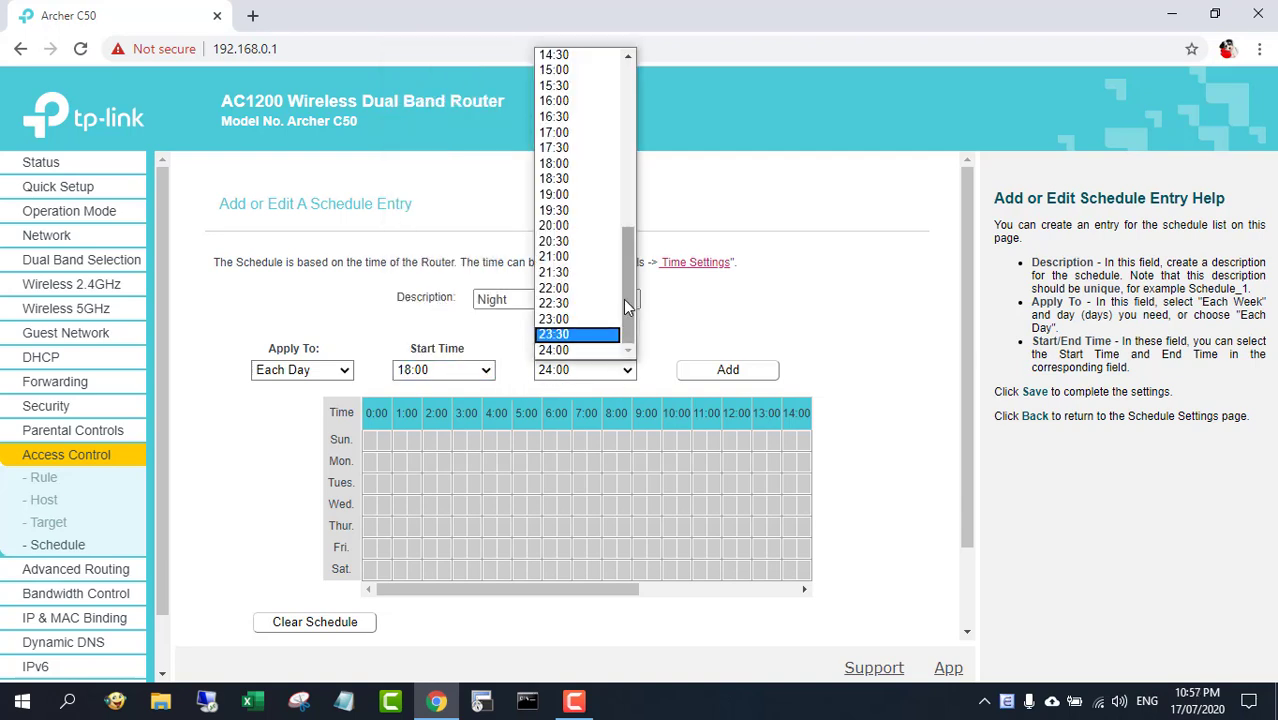
{"action": "left_click_drag", "start_coordinate": [623, 299], "coordinate": [621, 128]}
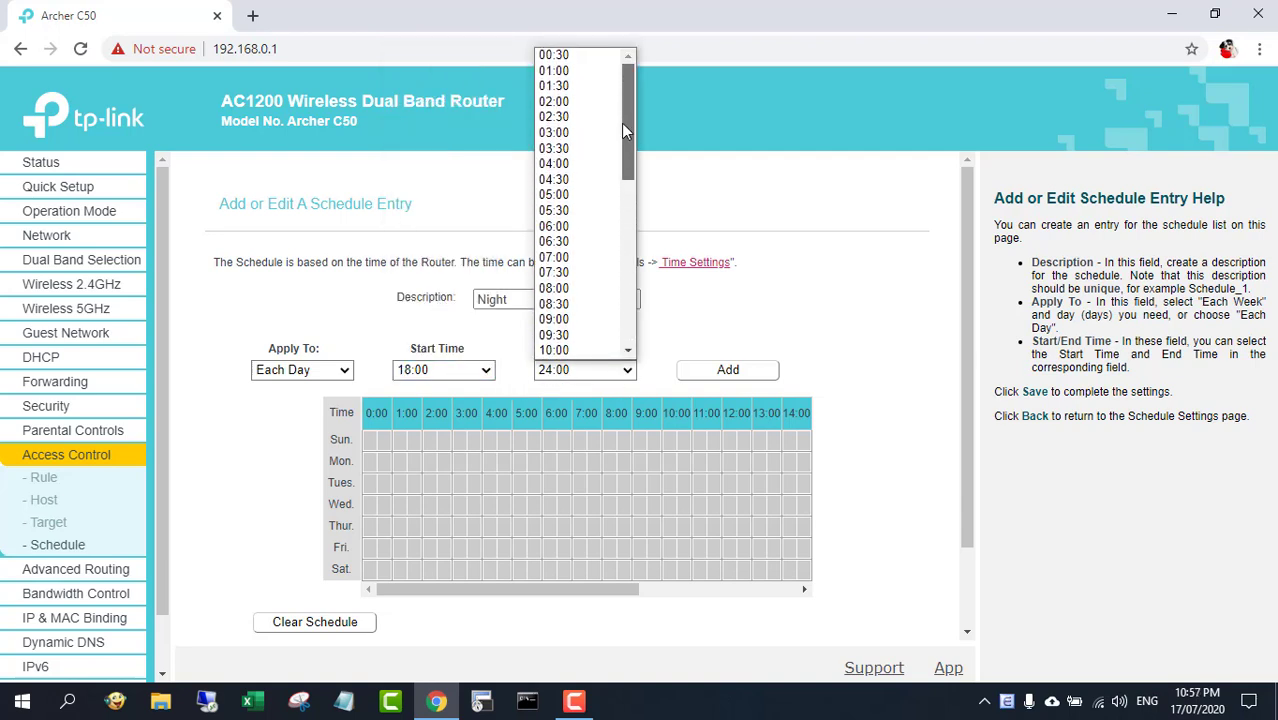
{"action": "left_click", "coordinate": [578, 229]}
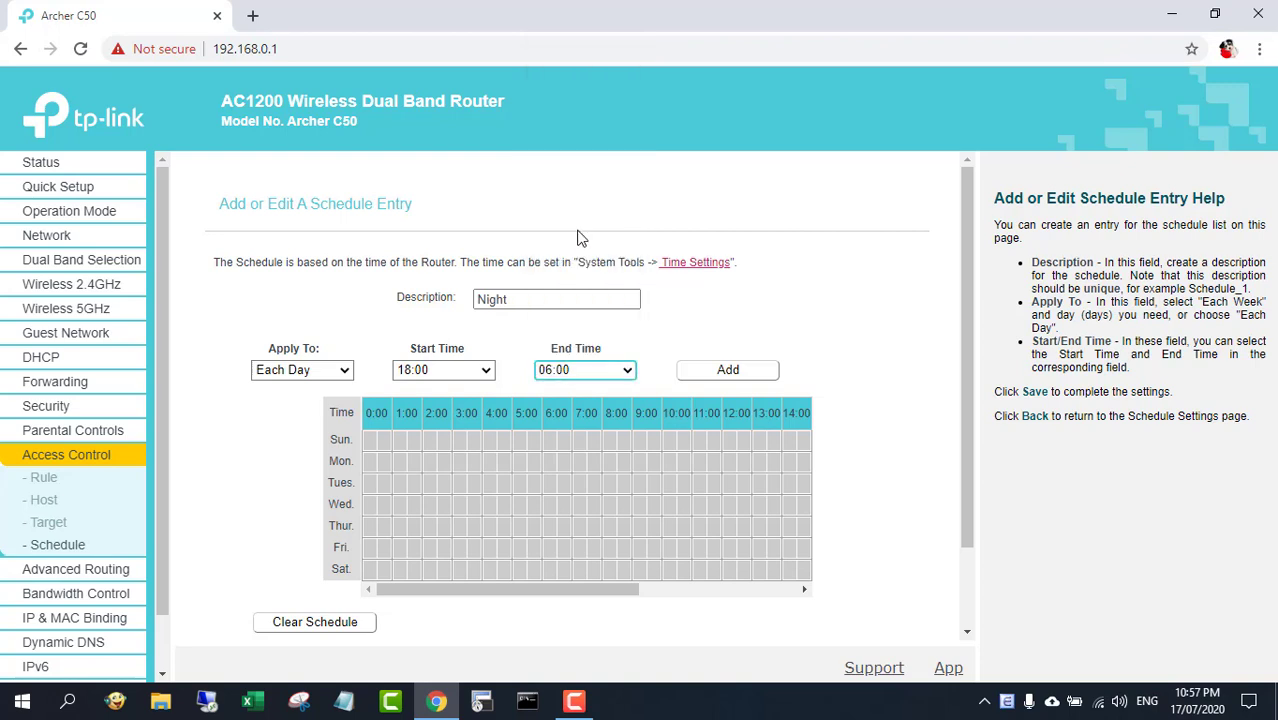
Add the time range to the weekly grid and save the Night schedule
{"action": "left_click", "coordinate": [731, 370]}
{"action": "mouse_move", "coordinate": [451, 597]}
{"action": "left_mouse_down"}
{"action": "mouse_move", "coordinate": [700, 594]}
{"action": "mouse_move", "coordinate": [428, 594]}
{"action": "left_mouse_up"}
{"action": "left_click_drag", "start_coordinate": [965, 397], "coordinate": [968, 510]}
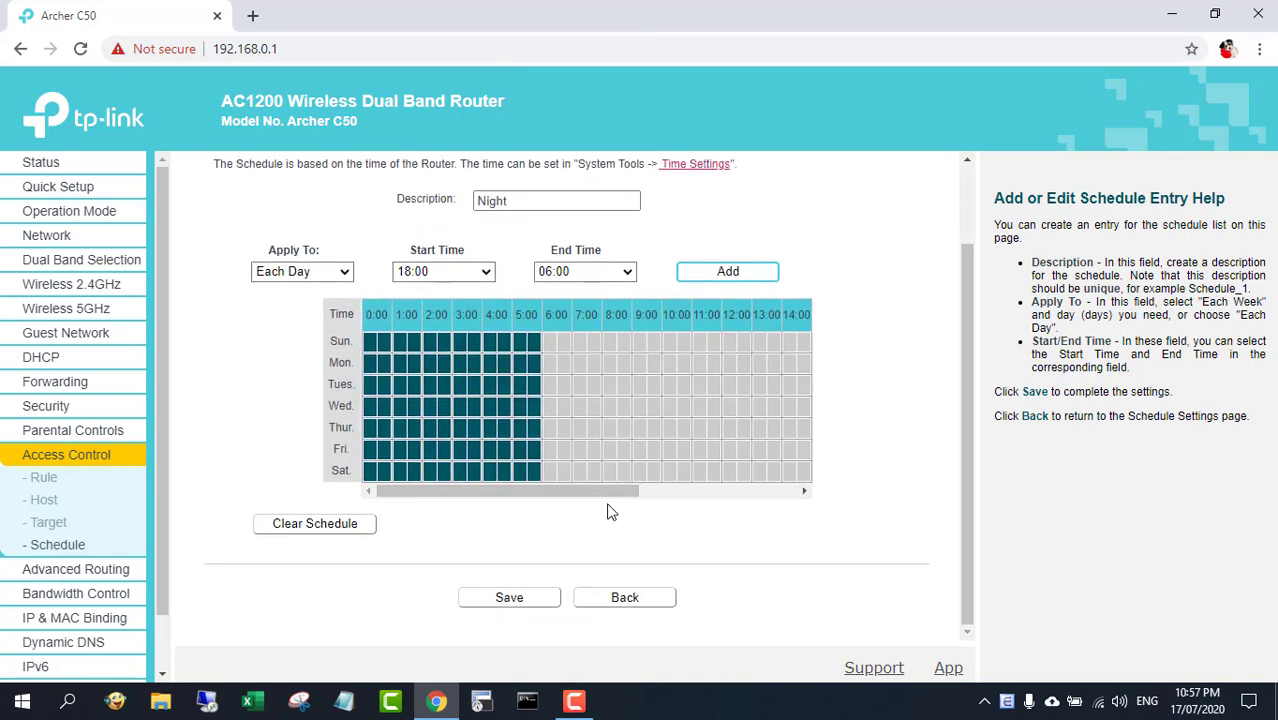
{"action": "left_click", "coordinate": [512, 598]}
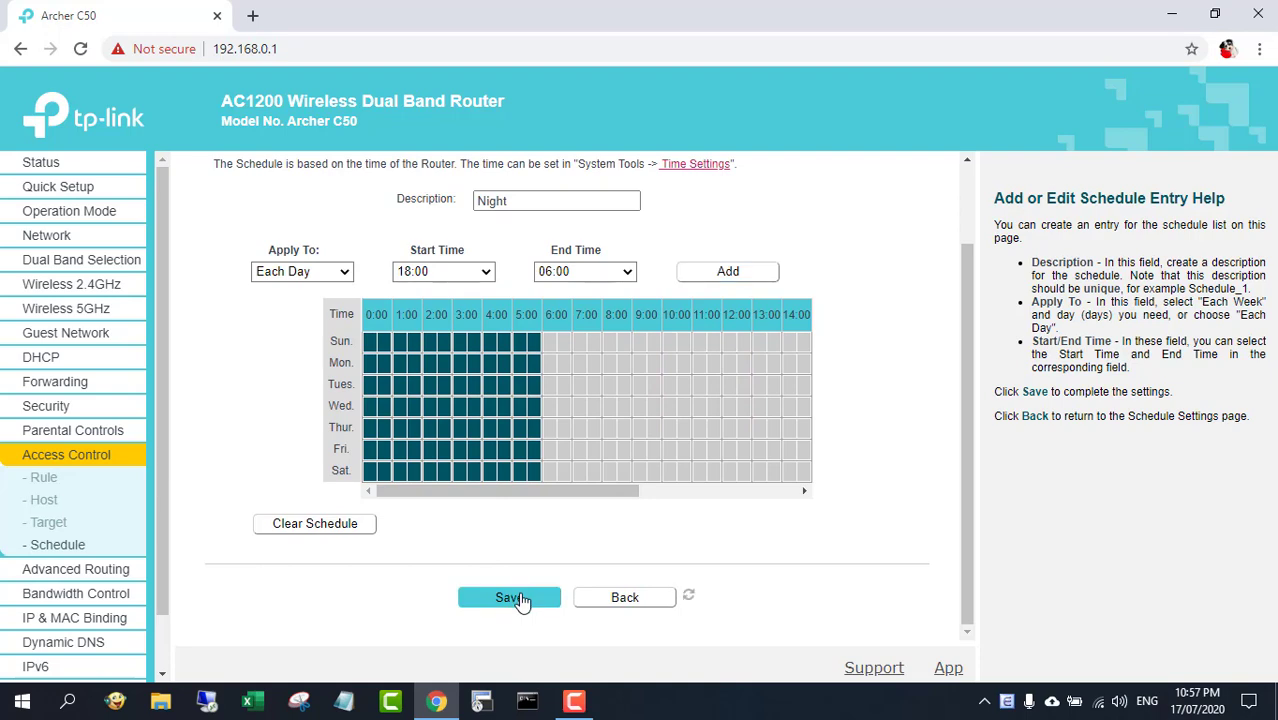
Start a new host entry and set its mode to MAC Address
{"action": "left_click_drag", "start_coordinate": [531, 309], "coordinate": [782, 322]}
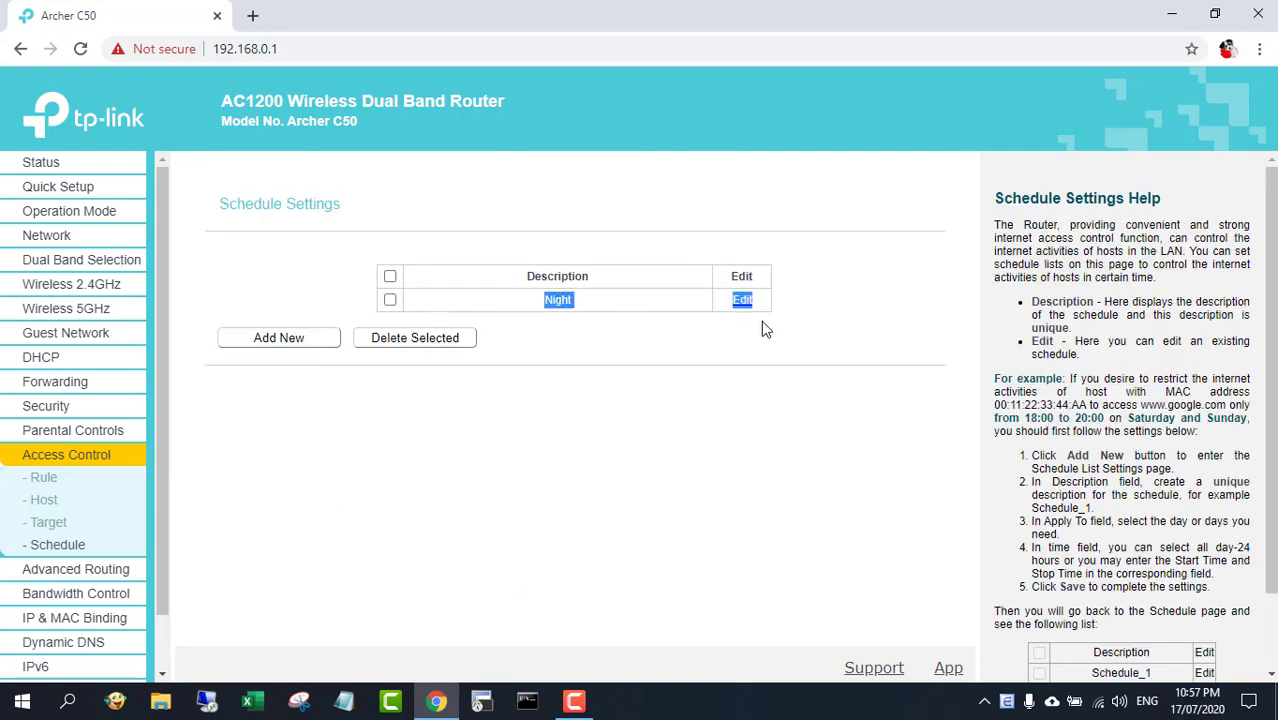
{"action": "left_click", "coordinate": [613, 386]}
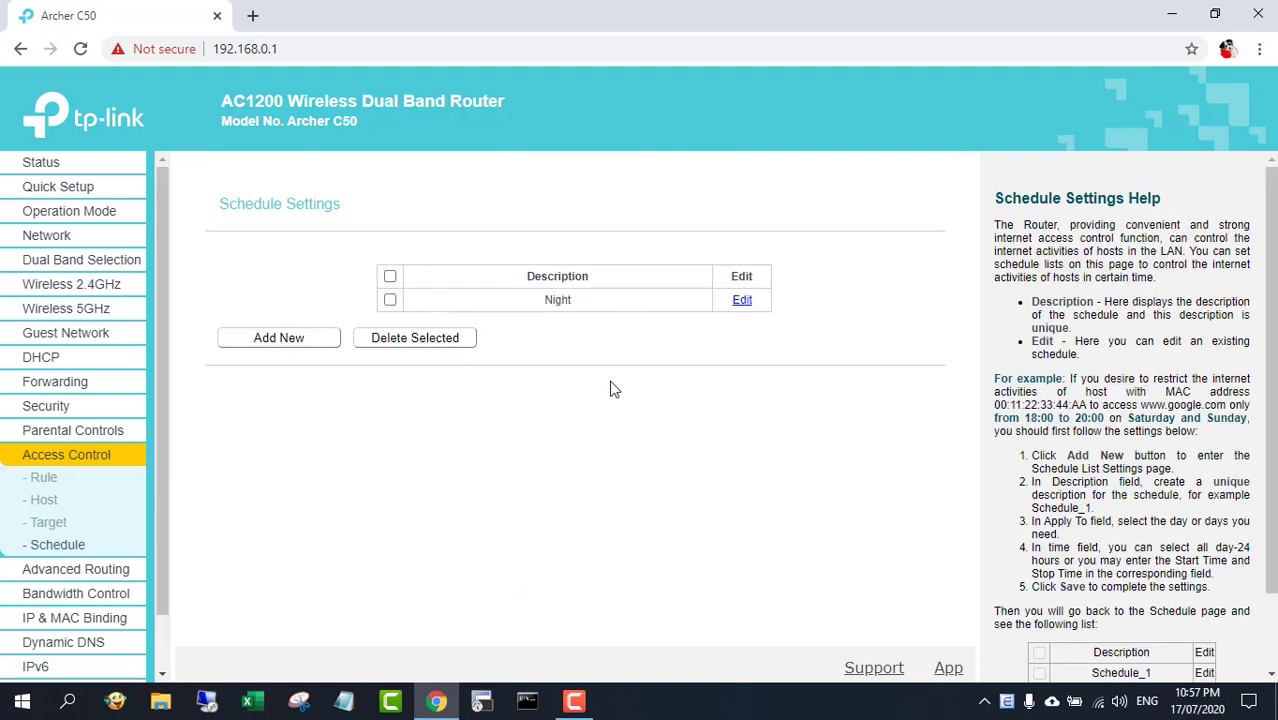
{"action": "left_click", "coordinate": [44, 500]}
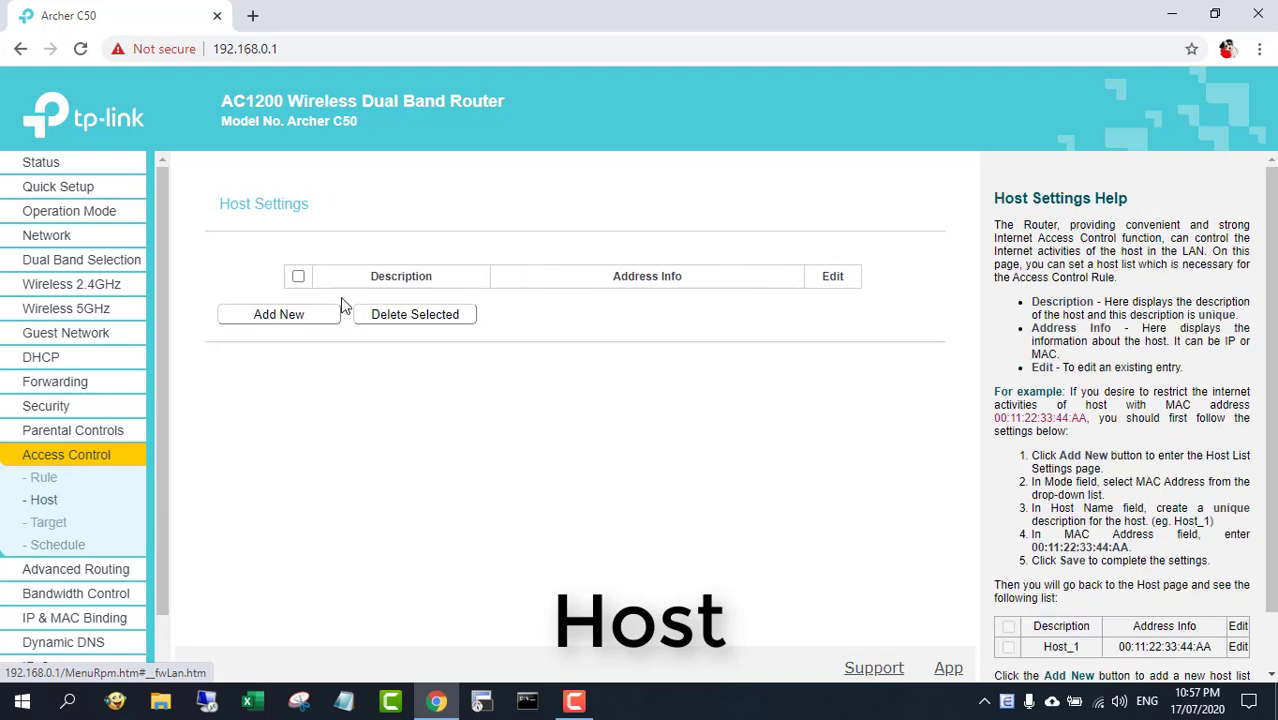
{"action": "left_click", "coordinate": [300, 326]}
{"action": "left_click", "coordinate": [548, 266]}
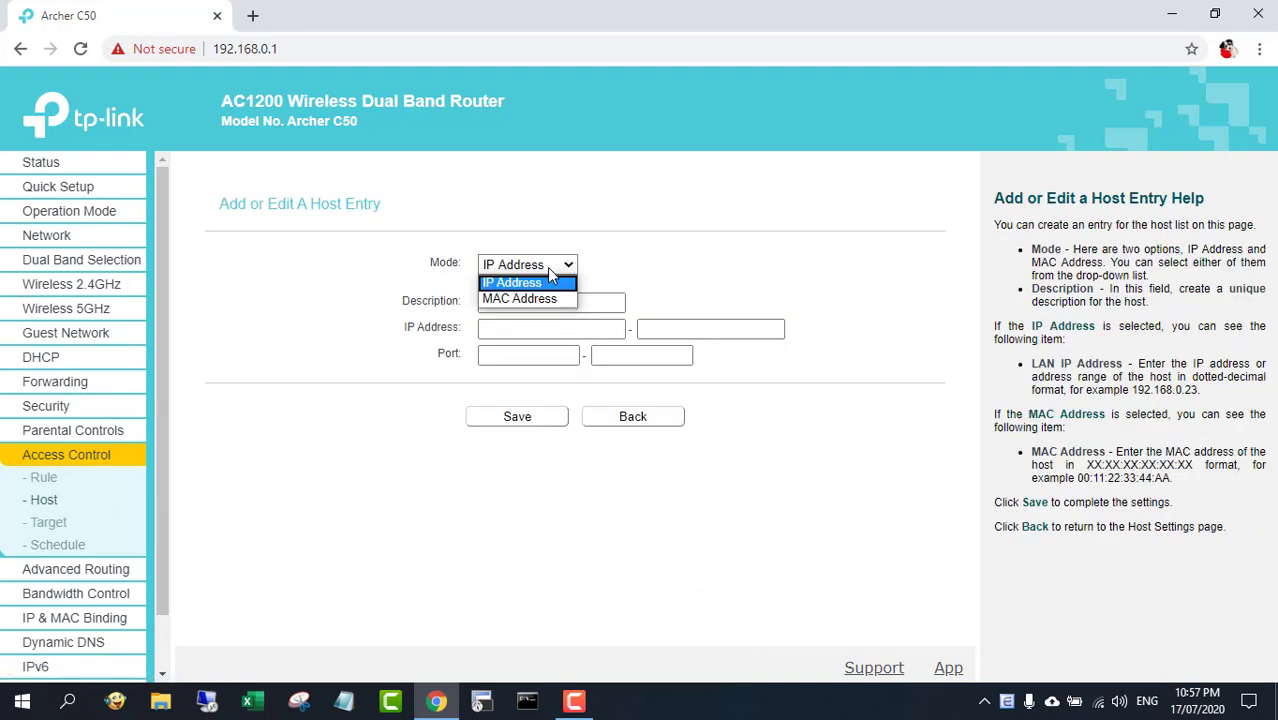
{"action": "left_click", "coordinate": [530, 298]}
{"action": "left_click", "coordinate": [531, 300]}
Look up the computer's MAC address in the DHCP Clients List
{"action": "left_click", "coordinate": [528, 327]}
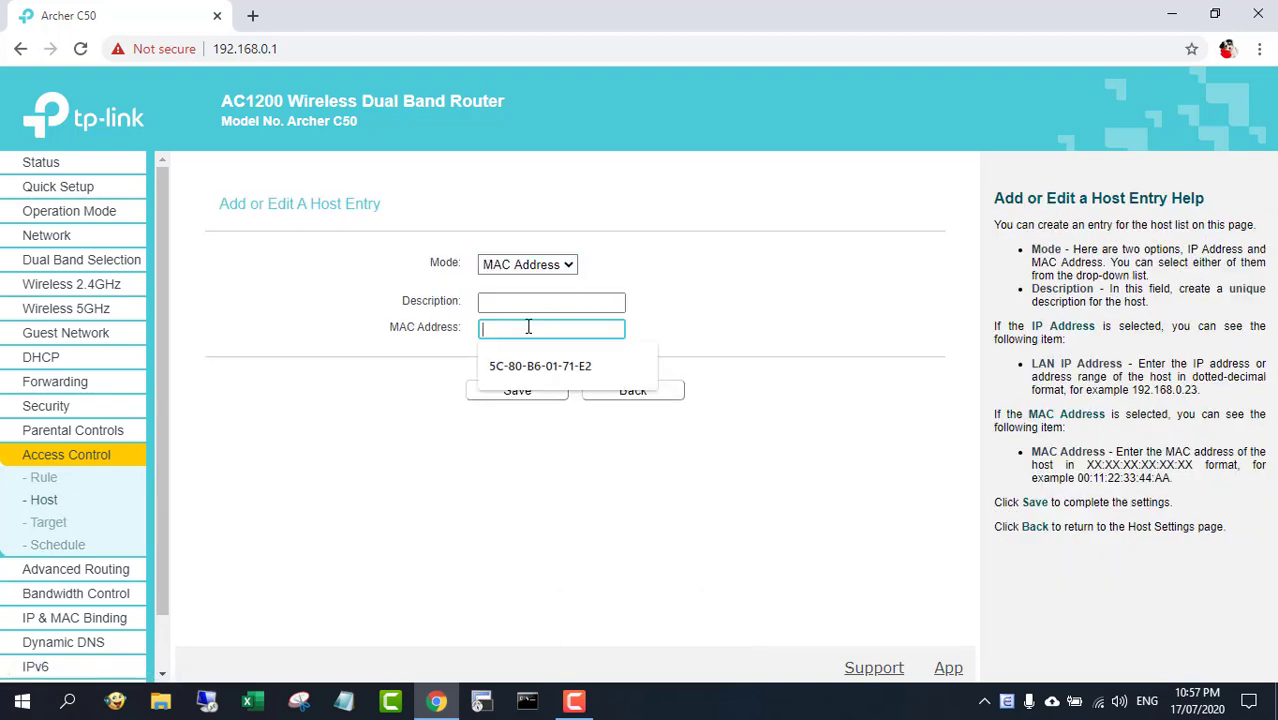
{"action": "left_click", "coordinate": [349, 404]}
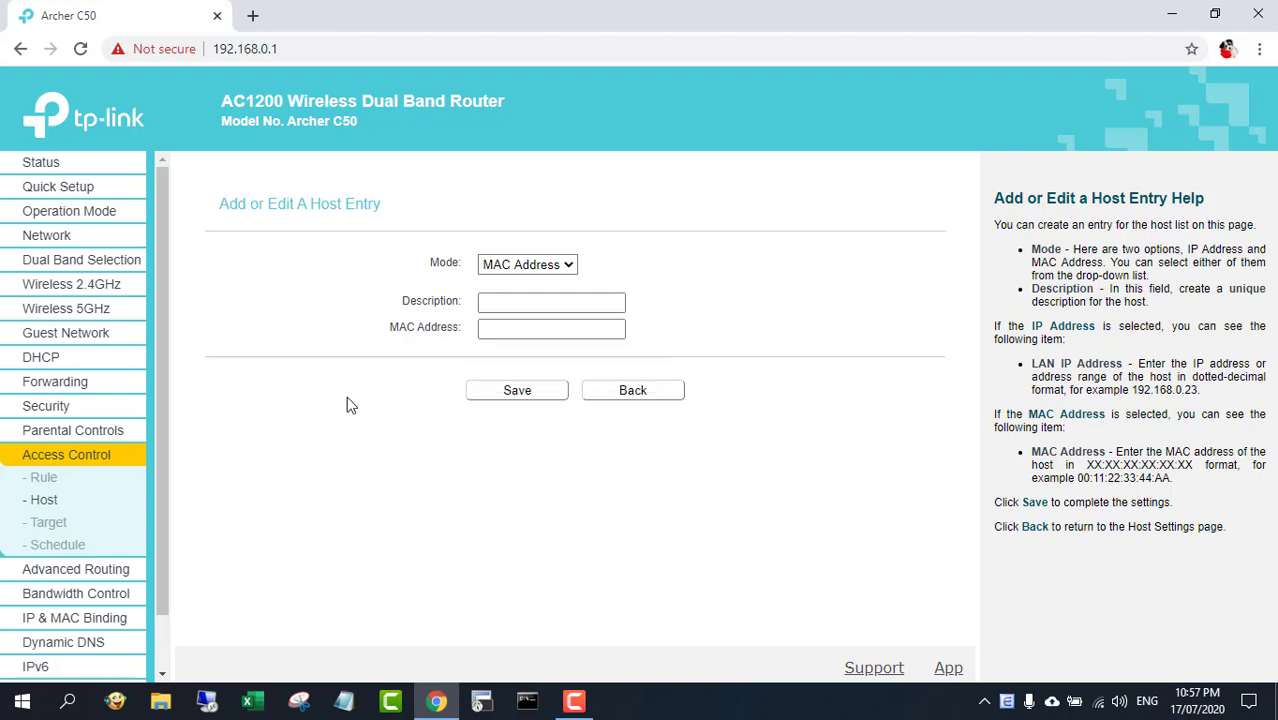
{"action": "left_click", "coordinate": [50, 360]}
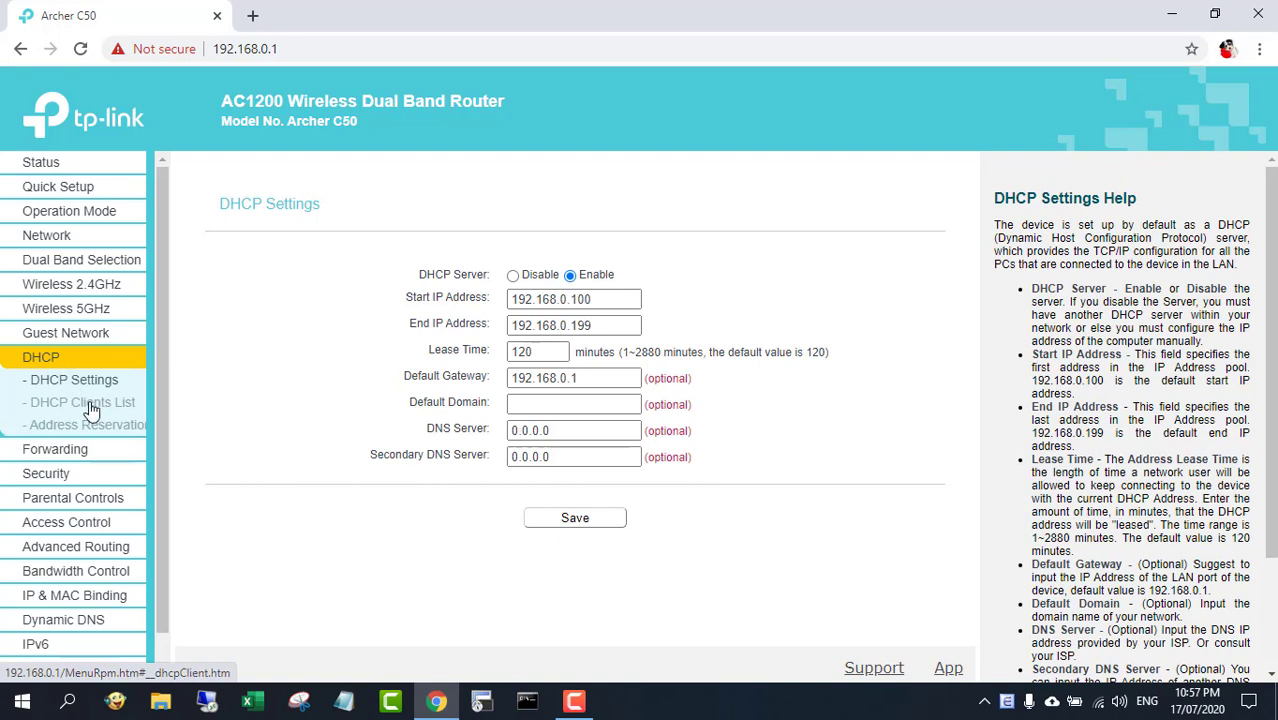
{"action": "left_click", "coordinate": [92, 404]}
{"action": "left_click_drag", "start_coordinate": [360, 318], "coordinate": [830, 325]}
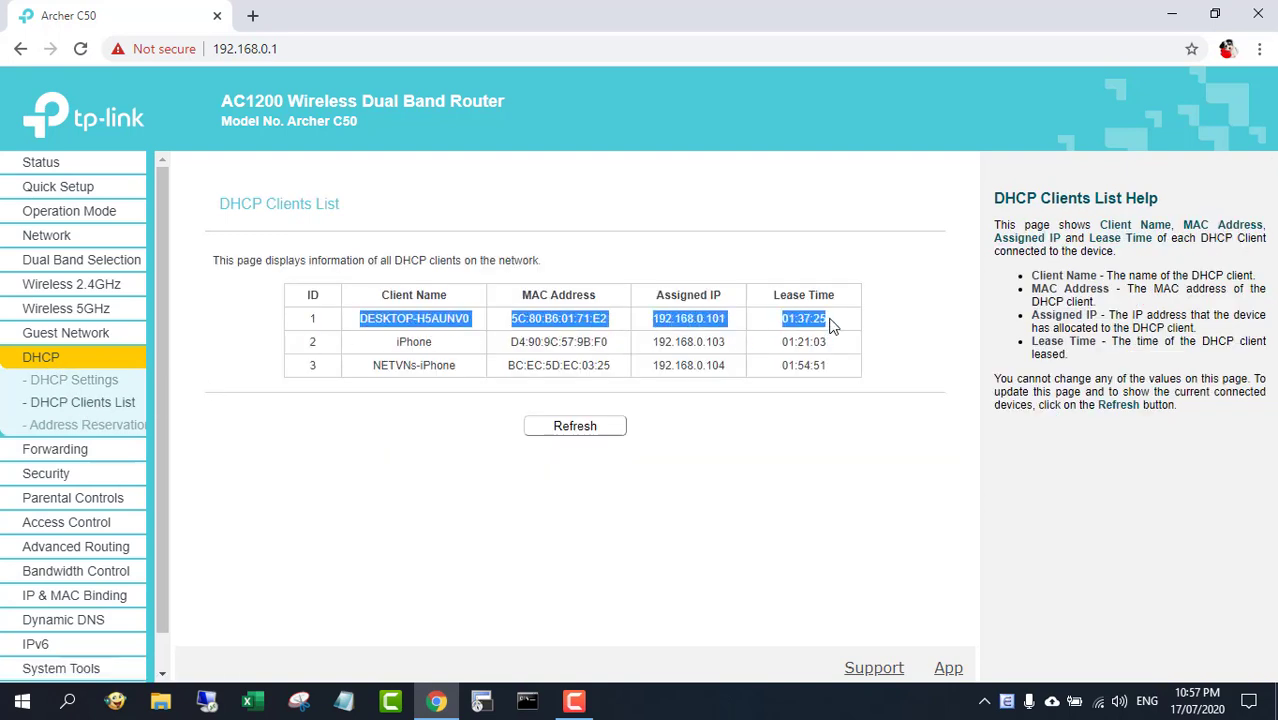
Run ipconfig /all in Command Prompt to find the Wi-Fi adapter's physical address
{"action": "left_click", "coordinate": [1172, 14]}
{"action": "left_click", "coordinate": [522, 702]}
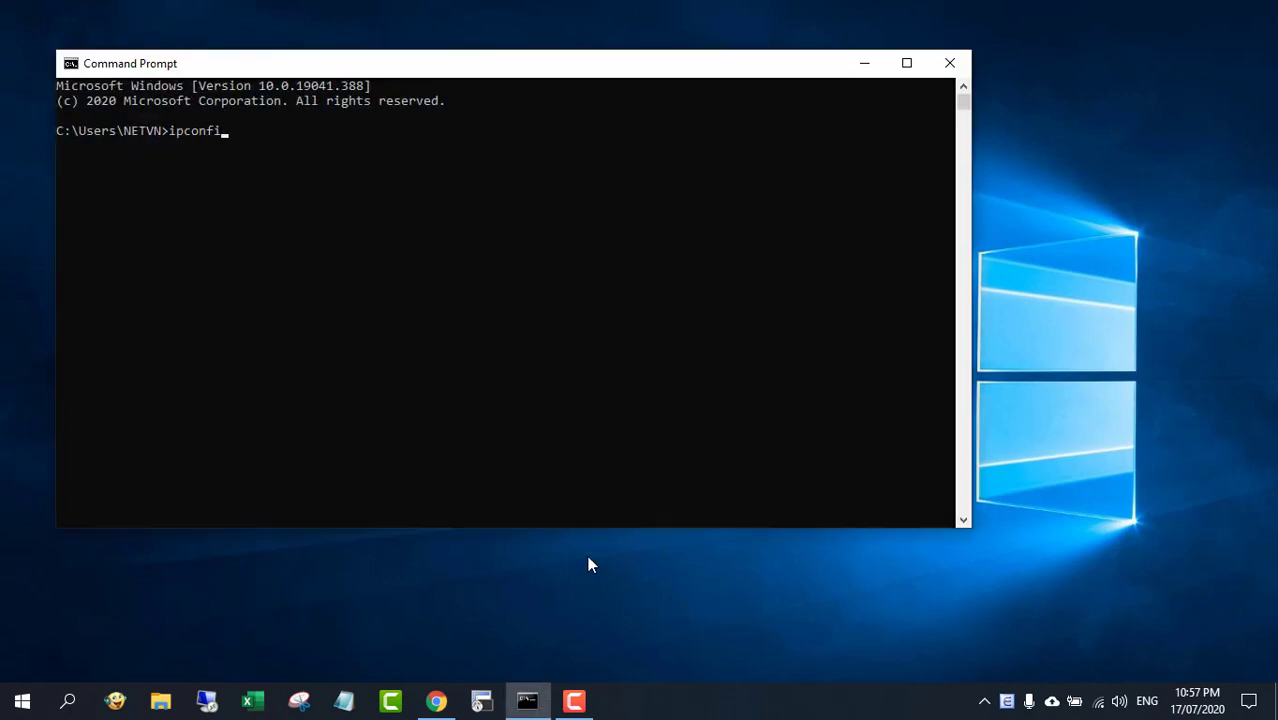
{"action": "type", "text": "ipconfig /all"}
{"action": "key", "text": "Return"}
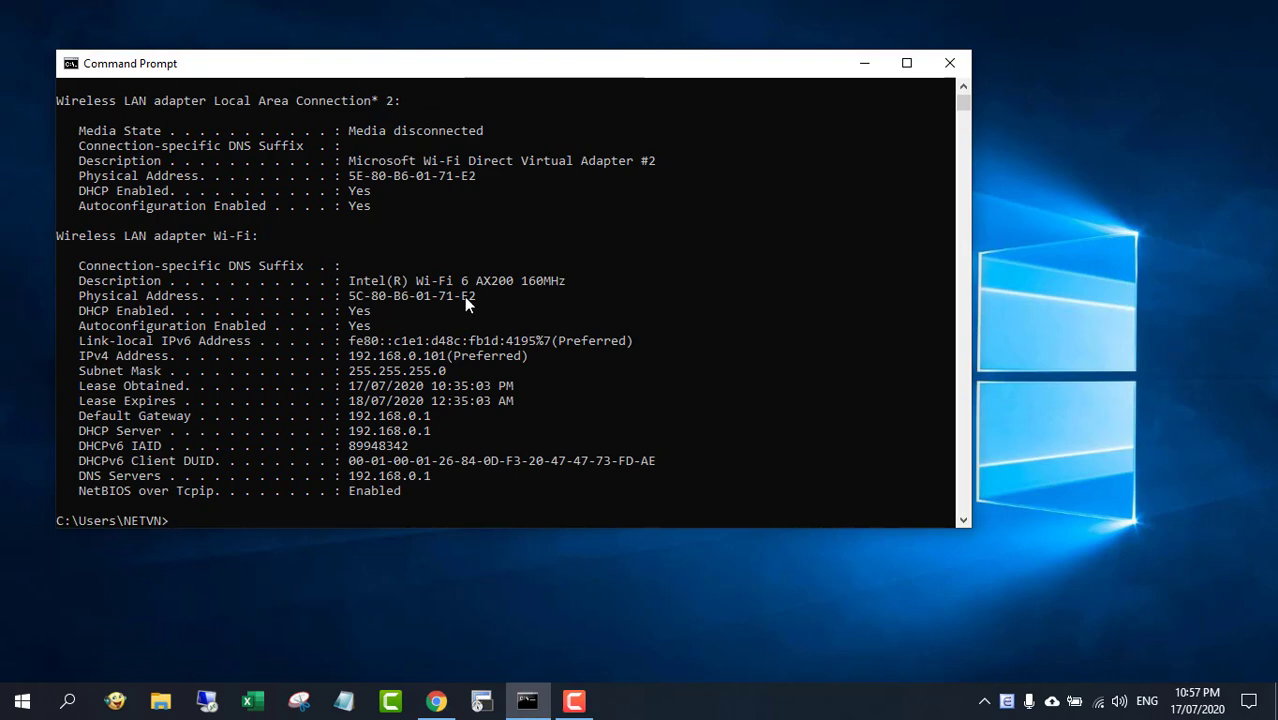
{"action": "left_click_drag", "start_coordinate": [472, 297], "coordinate": [80, 297]}
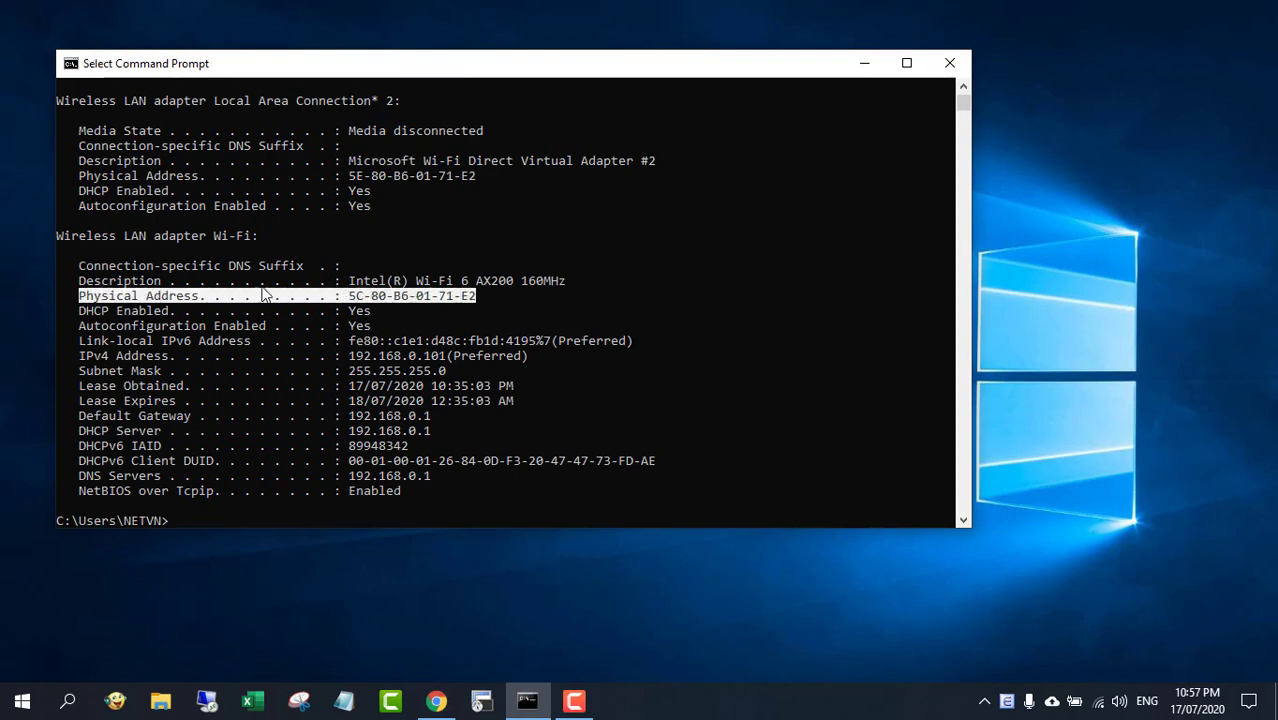
{"action": "left_click", "coordinate": [865, 63]}
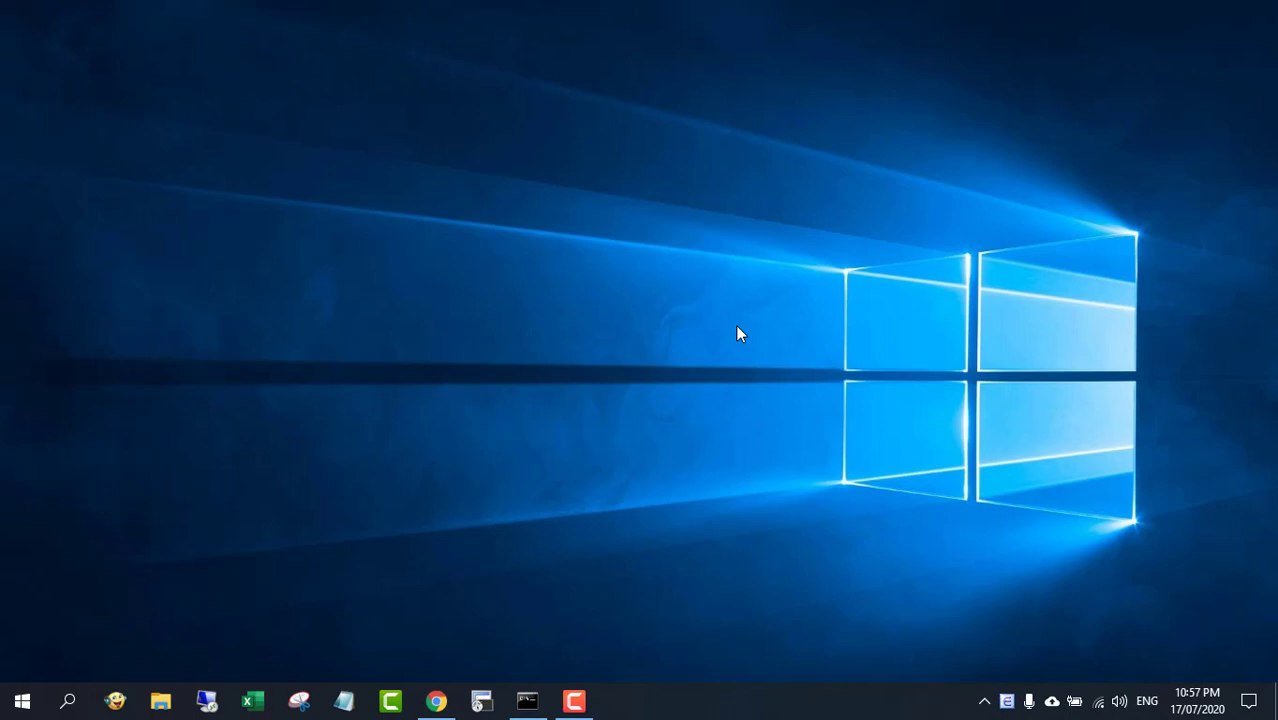
Switch back to the router page and copy the desktop computer's MAC address from the DHCP Clients List
{"action": "left_click", "coordinate": [443, 700]}
{"action": "left_click", "coordinate": [412, 490]}
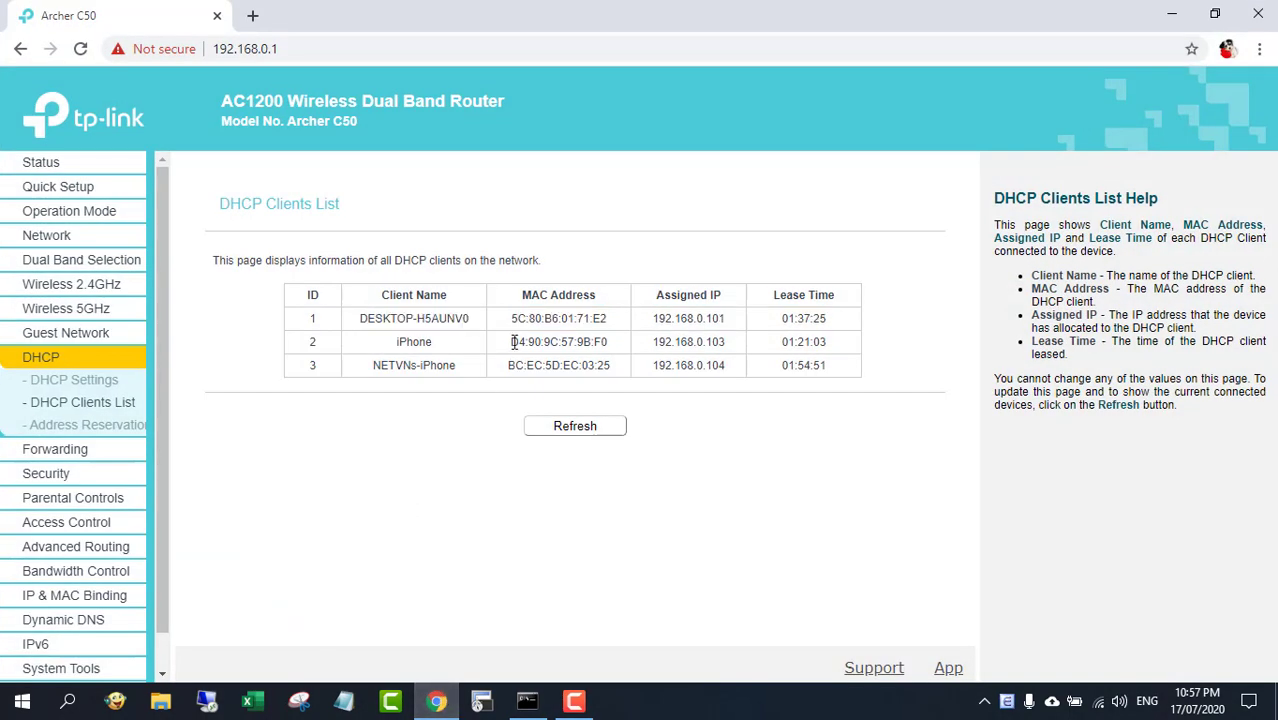
{"action": "left_click_drag", "start_coordinate": [514, 318], "coordinate": [612, 327]}
{"action": "key", "text": "ctrl+c"}
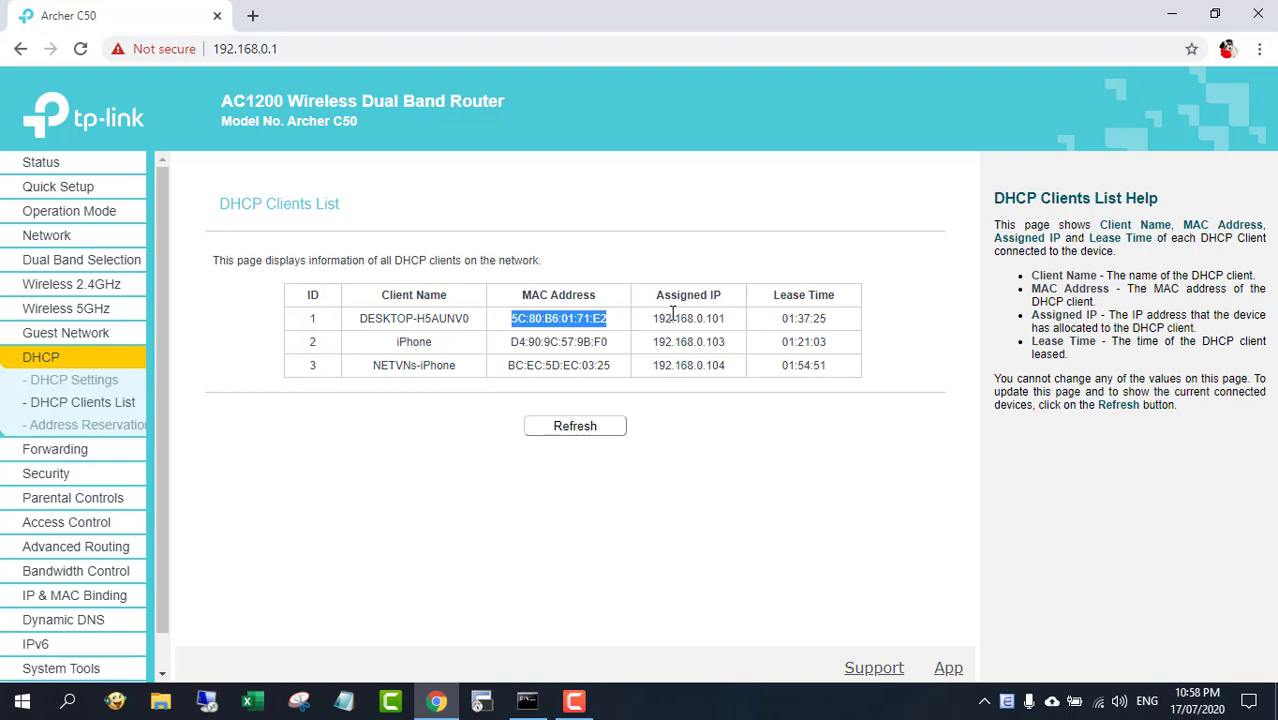
Open Access Control's host settings and start a new host entry in MAC Address mode
{"action": "left_click", "coordinate": [84, 522]}
{"action": "left_click", "coordinate": [55, 503]}
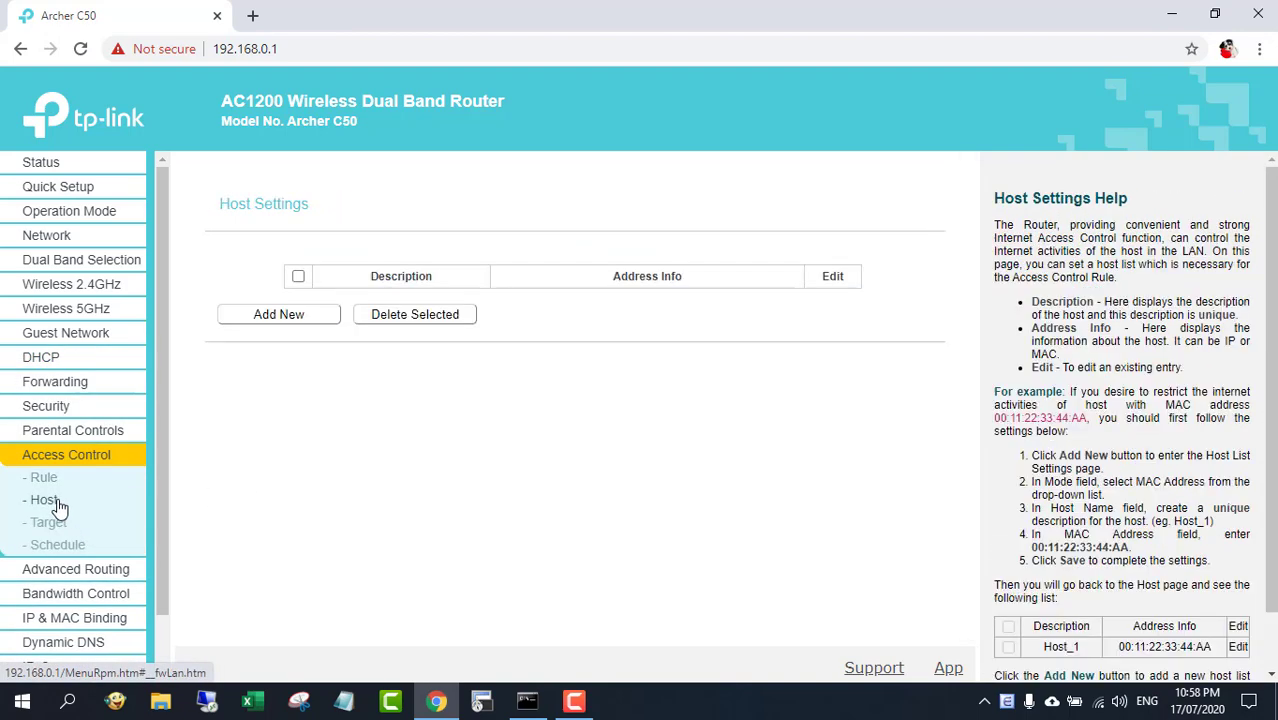
{"action": "left_click", "coordinate": [285, 313]}
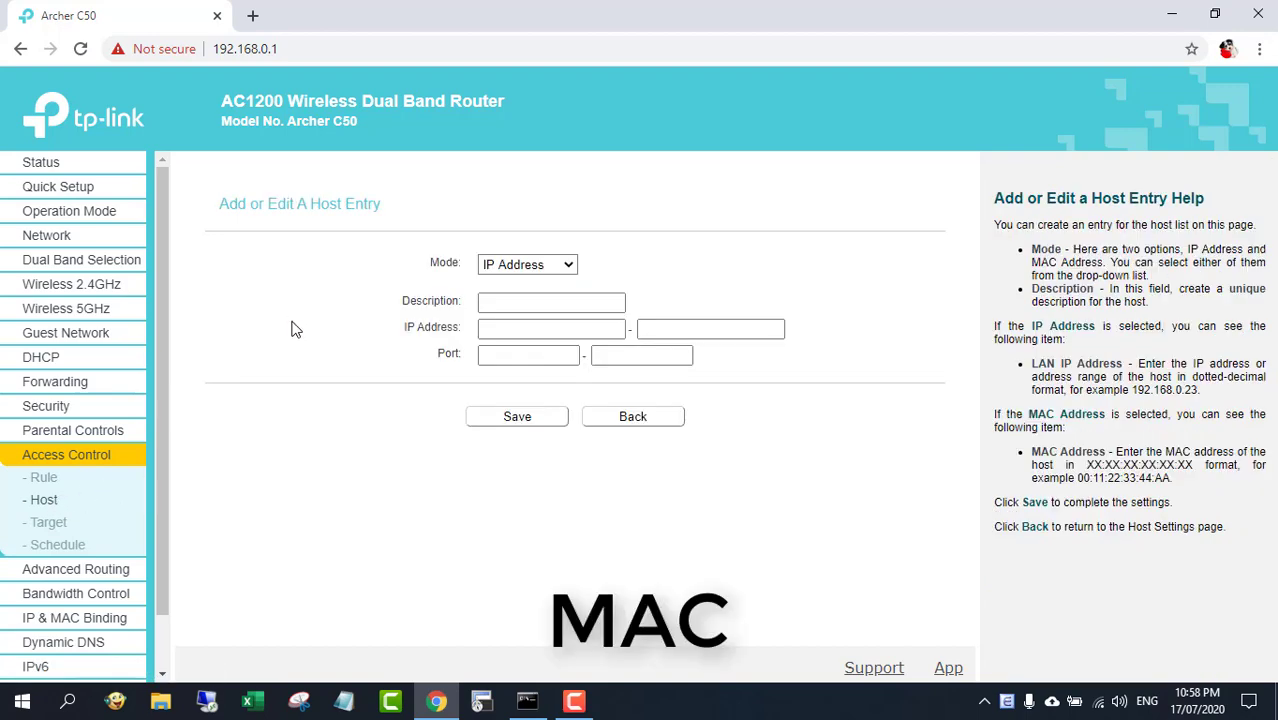
{"action": "left_click", "coordinate": [535, 275]}
{"action": "left_click", "coordinate": [534, 297]}
{"action": "left_click", "coordinate": [536, 327]}
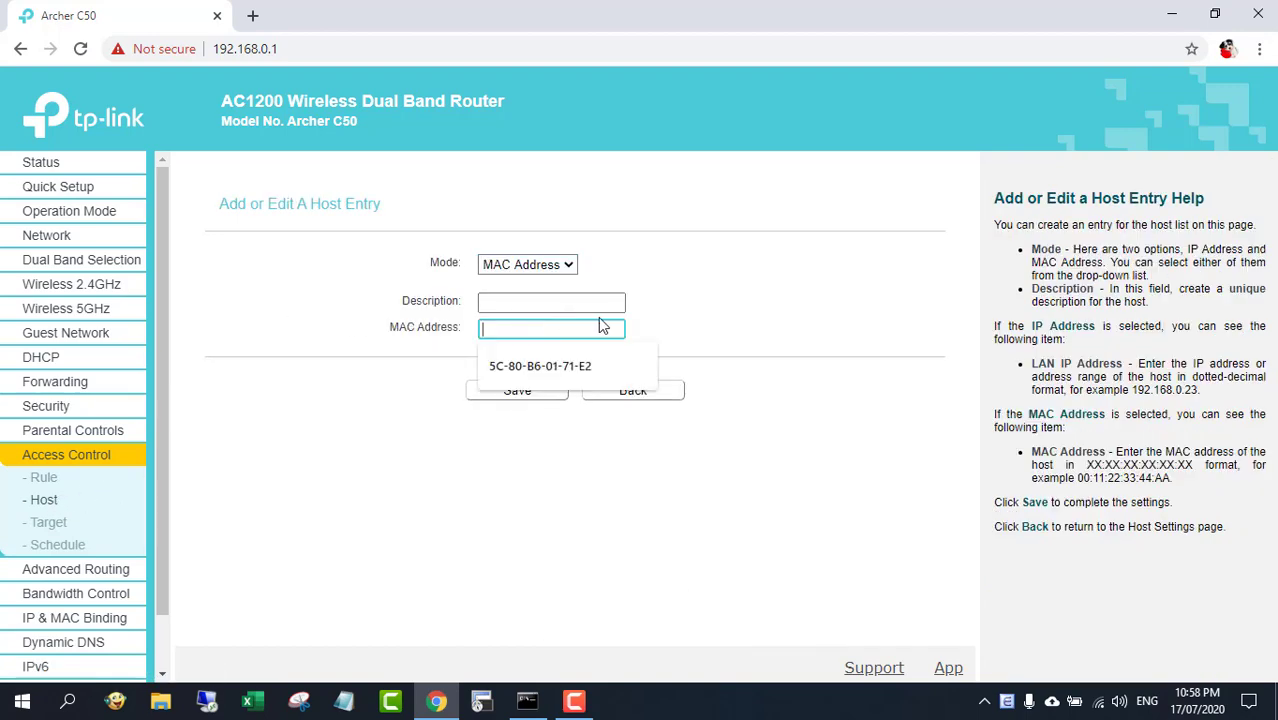
Paste the MAC address 5C:80:B6:01:71:E2, describe the host as PC01, and save the entry
{"action": "key", "text": "ctrl+v"}
{"action": "key", "text": "shift+Tab"}
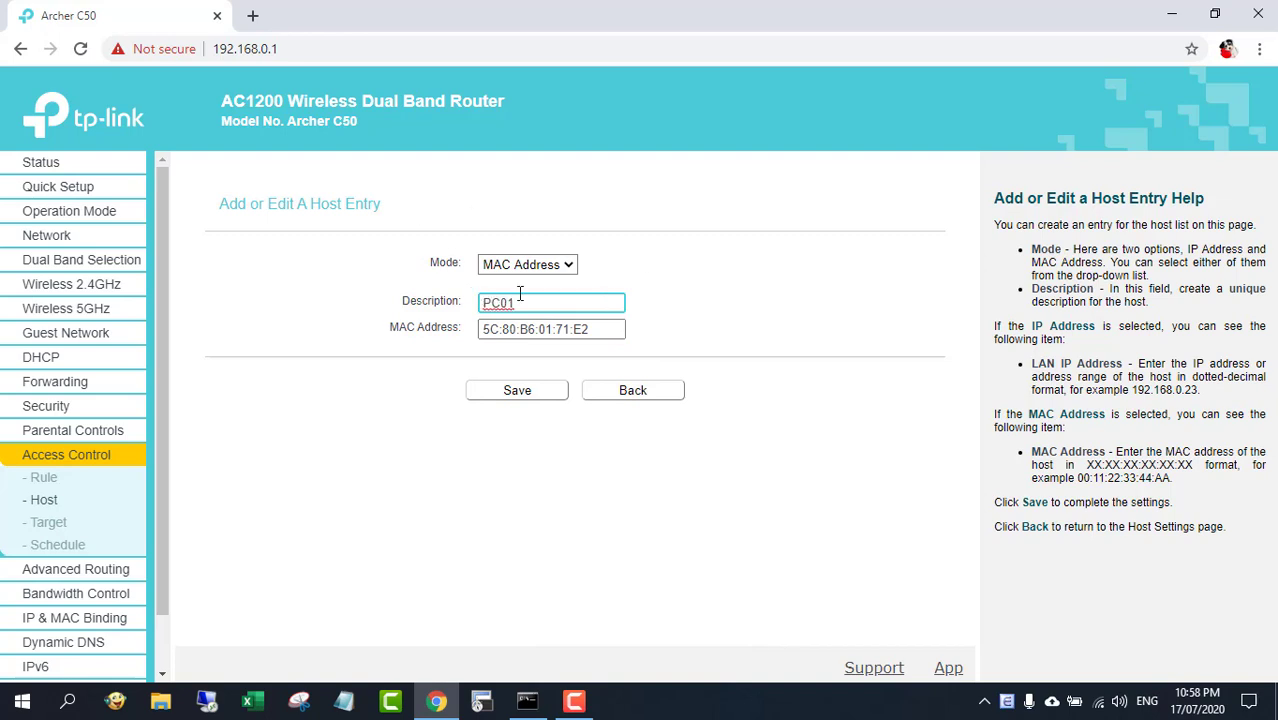
{"action": "left_click_drag", "start_coordinate": [519, 296], "coordinate": [468, 305]}
{"action": "left_click", "coordinate": [511, 396]}
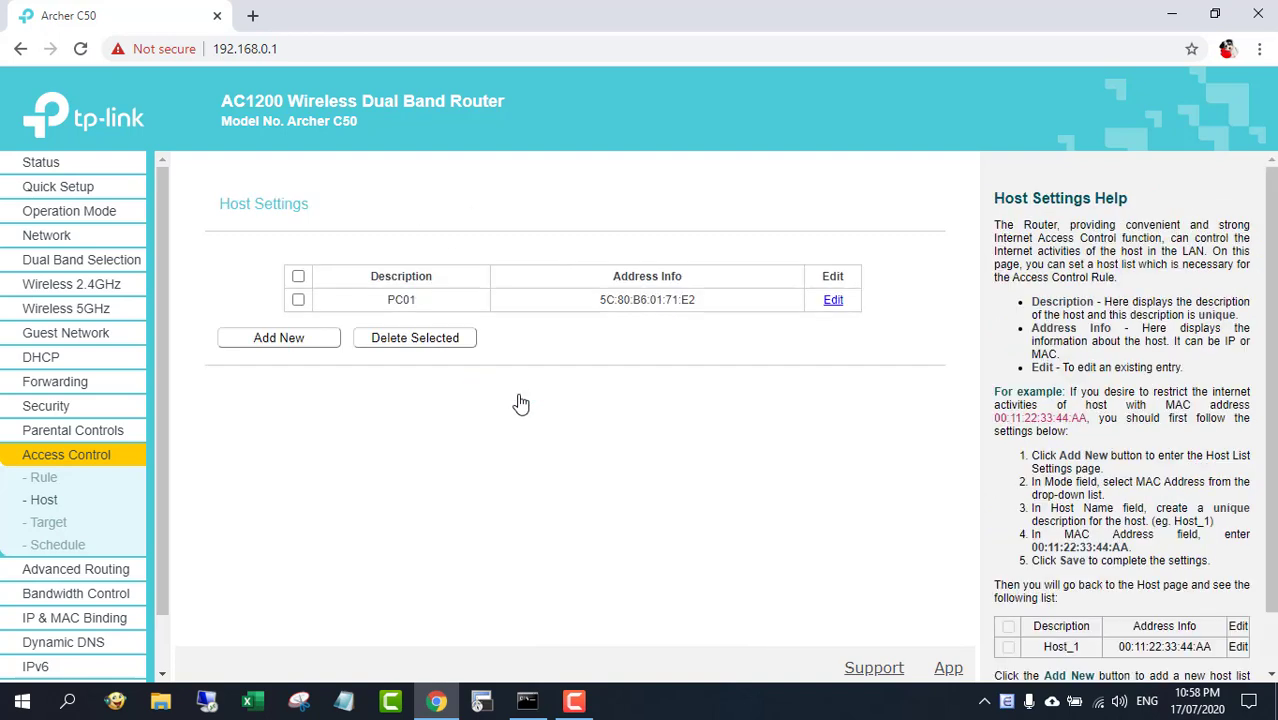
Start a new access control rule named BlockNight and set its LAN Host to PC01
{"action": "left_click_drag", "start_coordinate": [340, 307], "coordinate": [836, 314]}
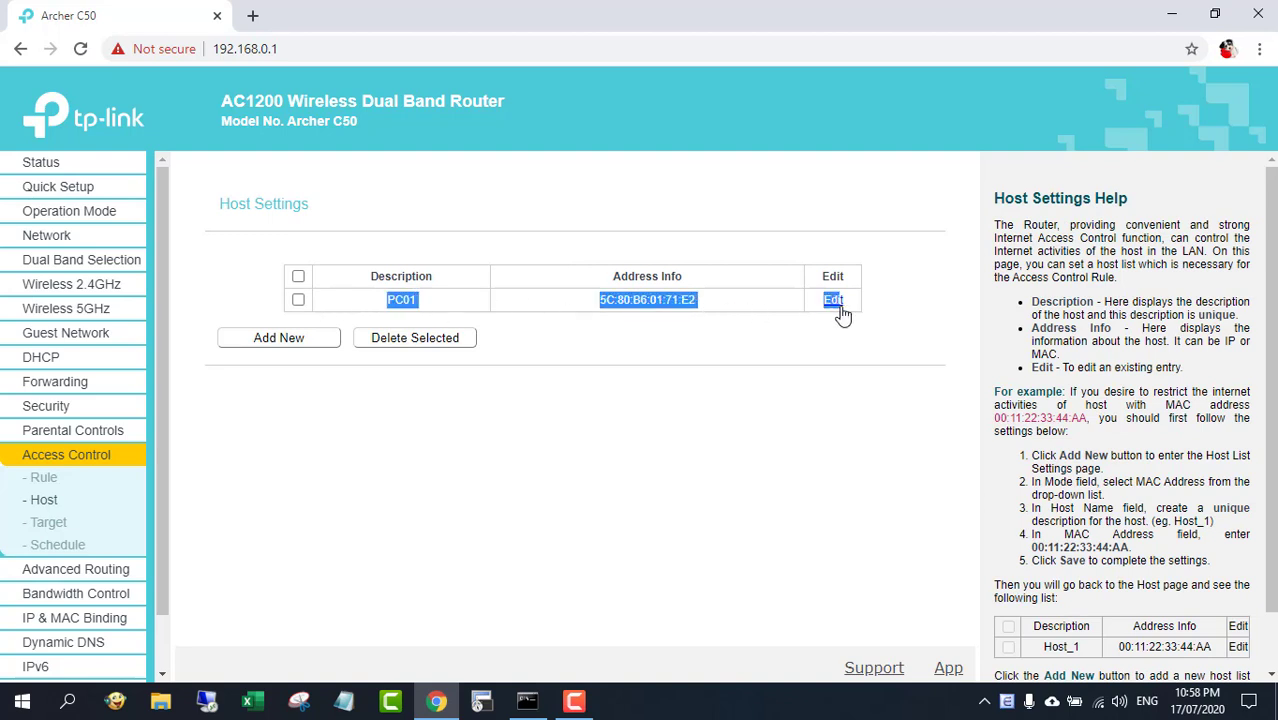
{"action": "left_click_drag", "start_coordinate": [717, 302], "coordinate": [599, 302]}
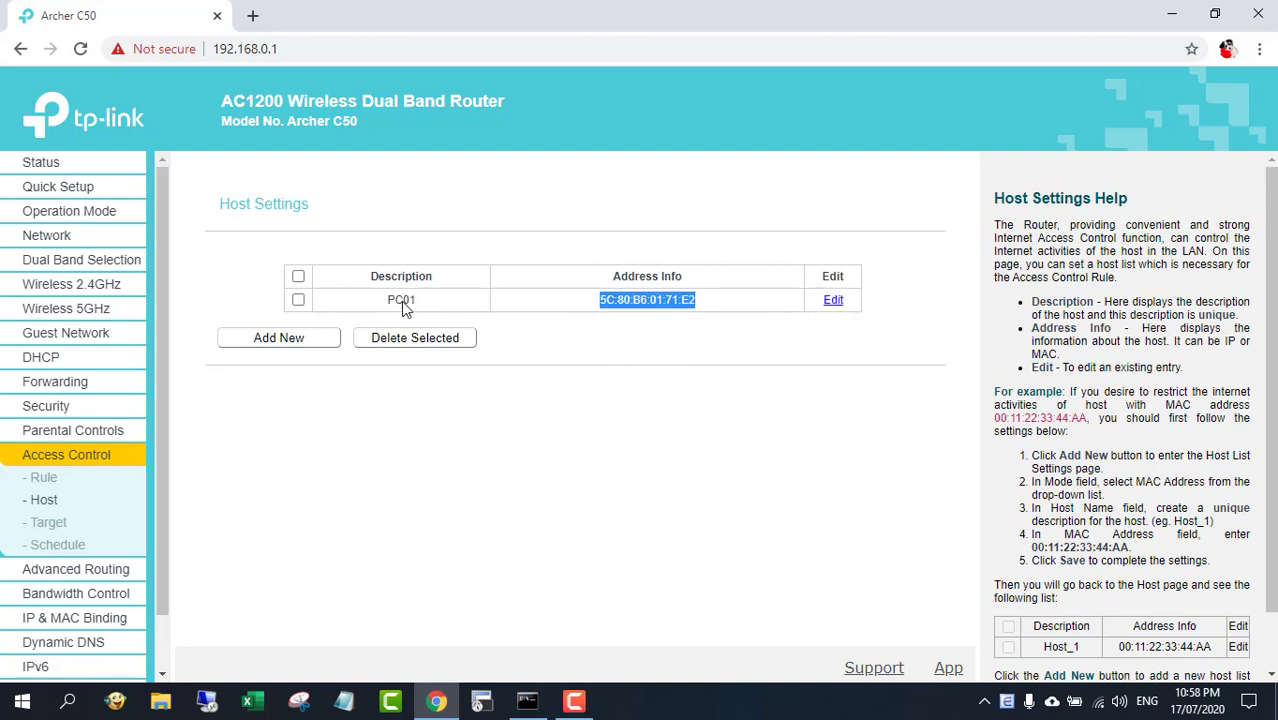
{"action": "left_click", "coordinate": [632, 433]}
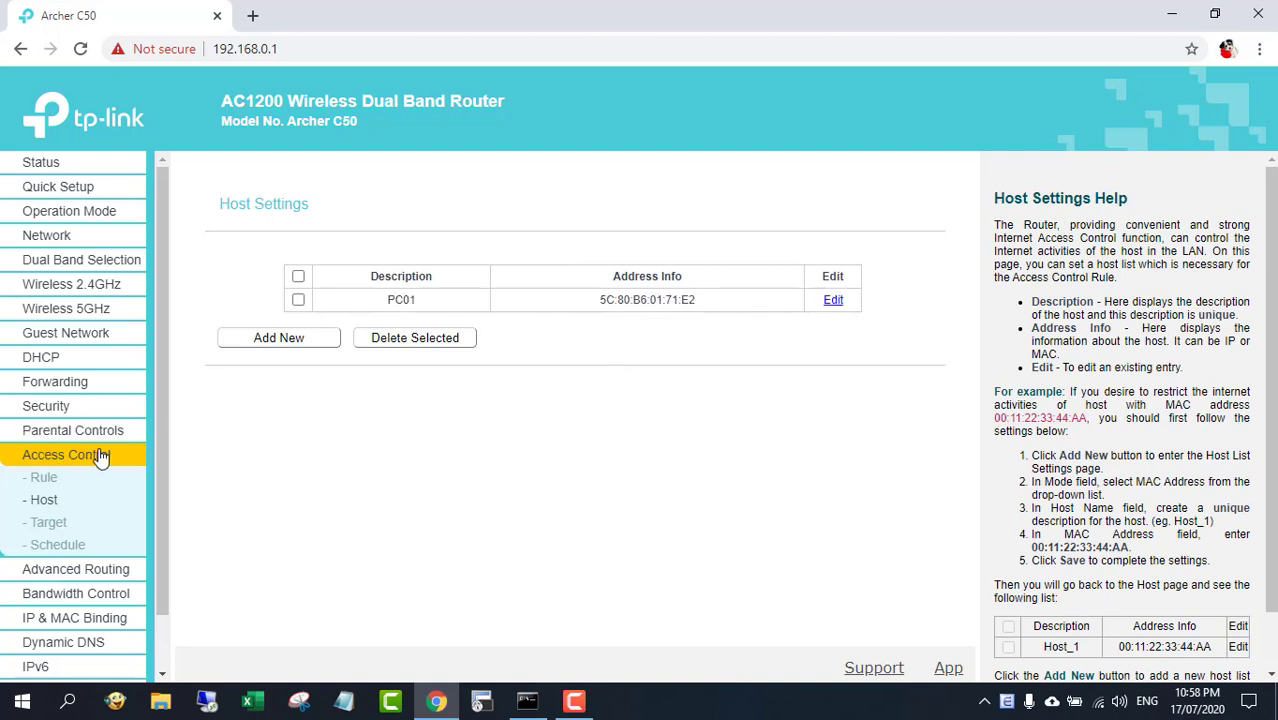
{"action": "left_click", "coordinate": [43, 481]}
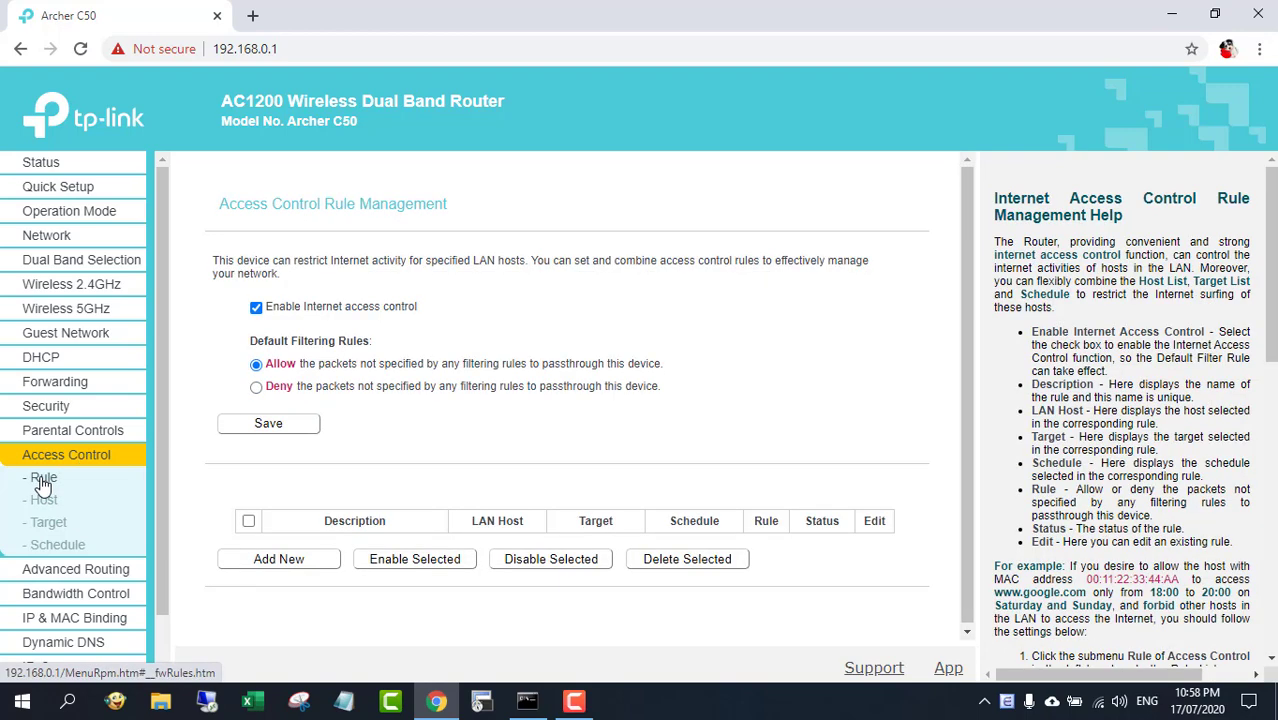
{"action": "left_click", "coordinate": [287, 562]}
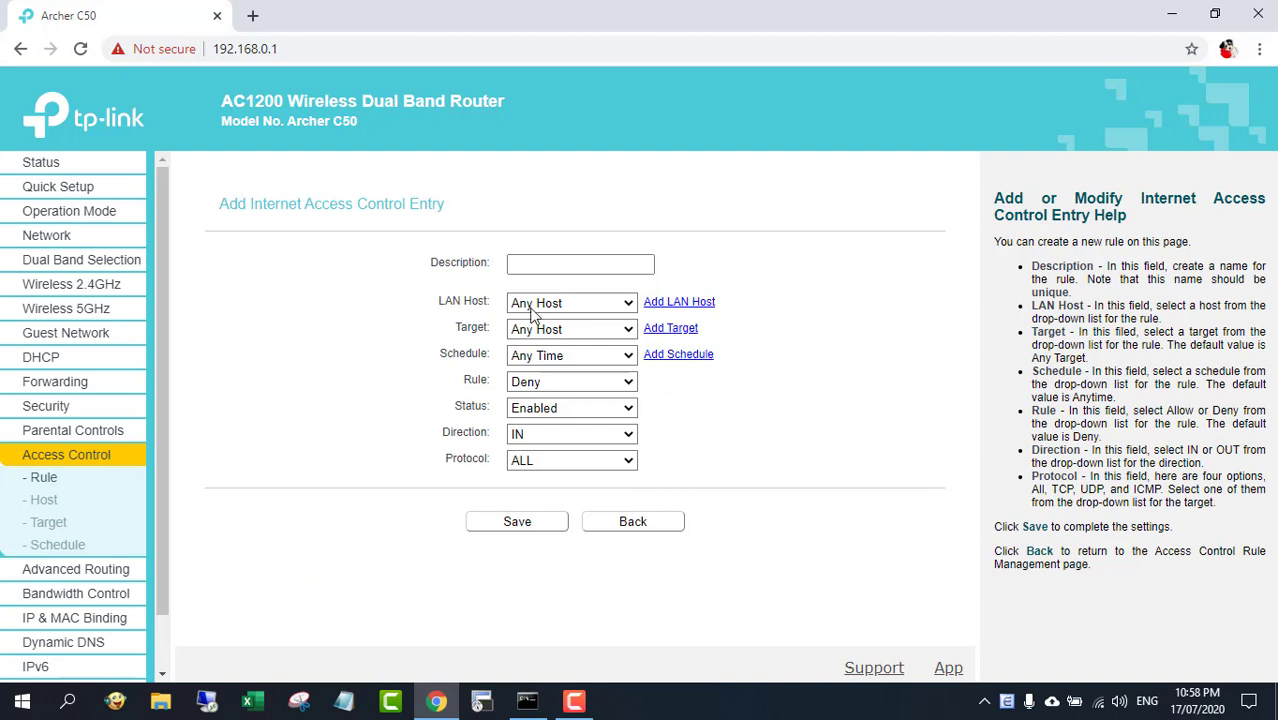
{"action": "left_click", "coordinate": [550, 265]}
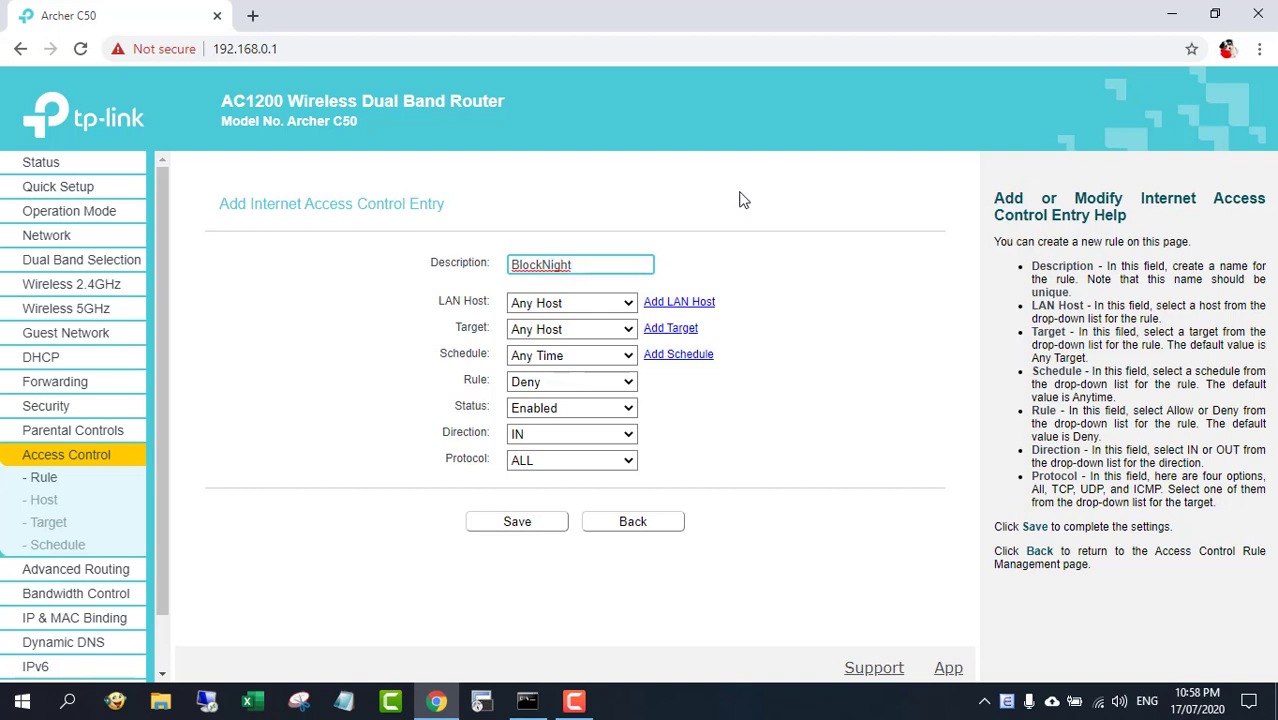
{"action": "left_click", "coordinate": [628, 303]}
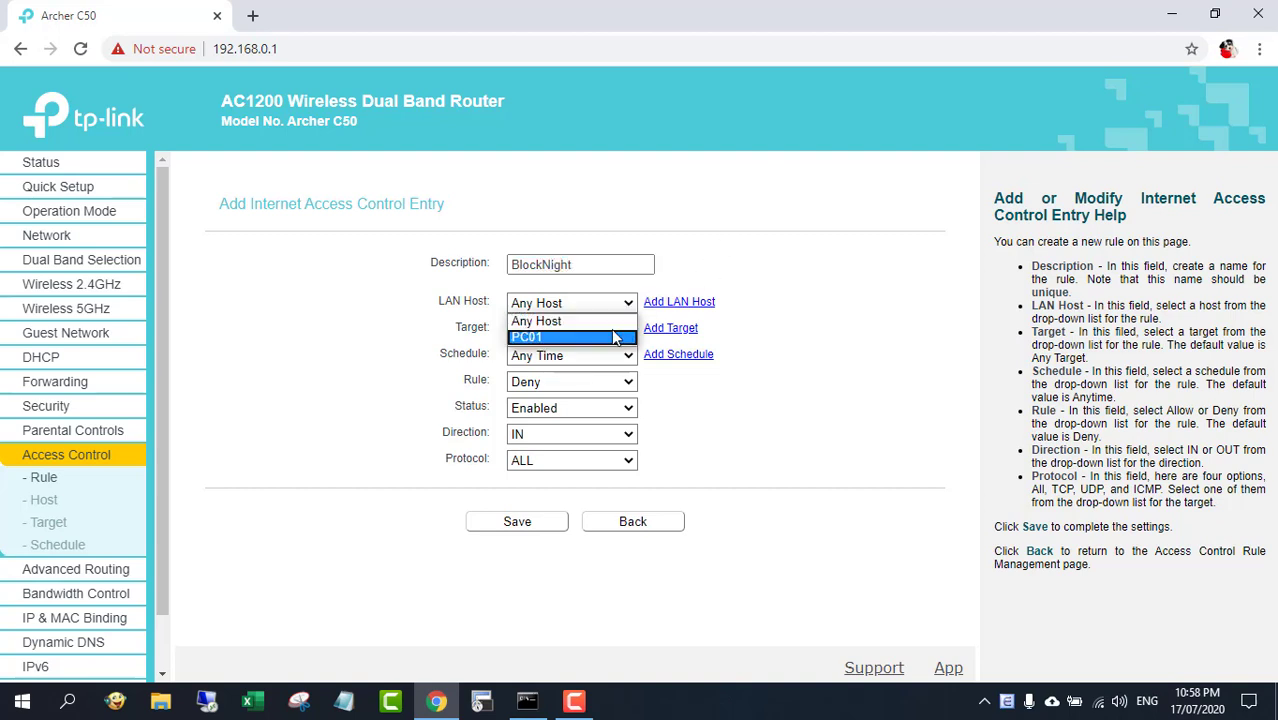
{"action": "left_click", "coordinate": [614, 340]}
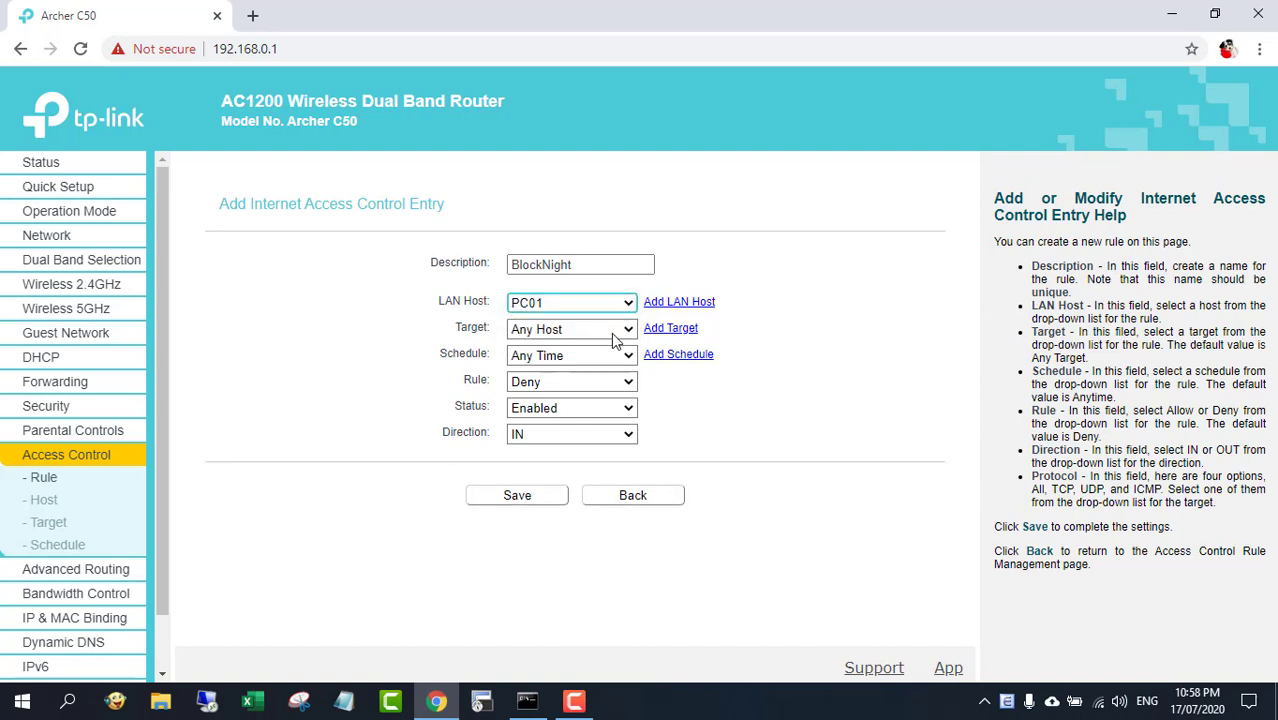
Set the rule's schedule to Night and its direction to OUT, keep Deny, and save the rule
{"action": "left_click", "coordinate": [615, 335]}
{"action": "left_click", "coordinate": [615, 346]}
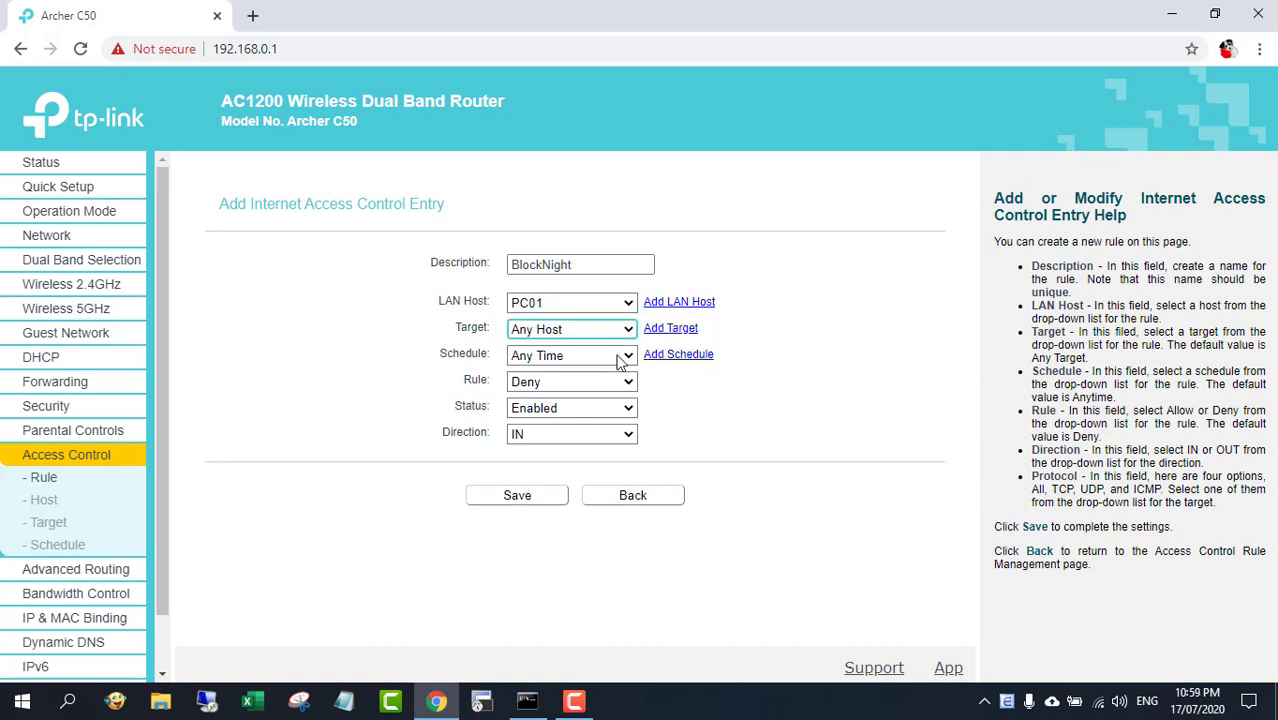
{"action": "left_click", "coordinate": [616, 356]}
{"action": "left_click", "coordinate": [617, 390]}
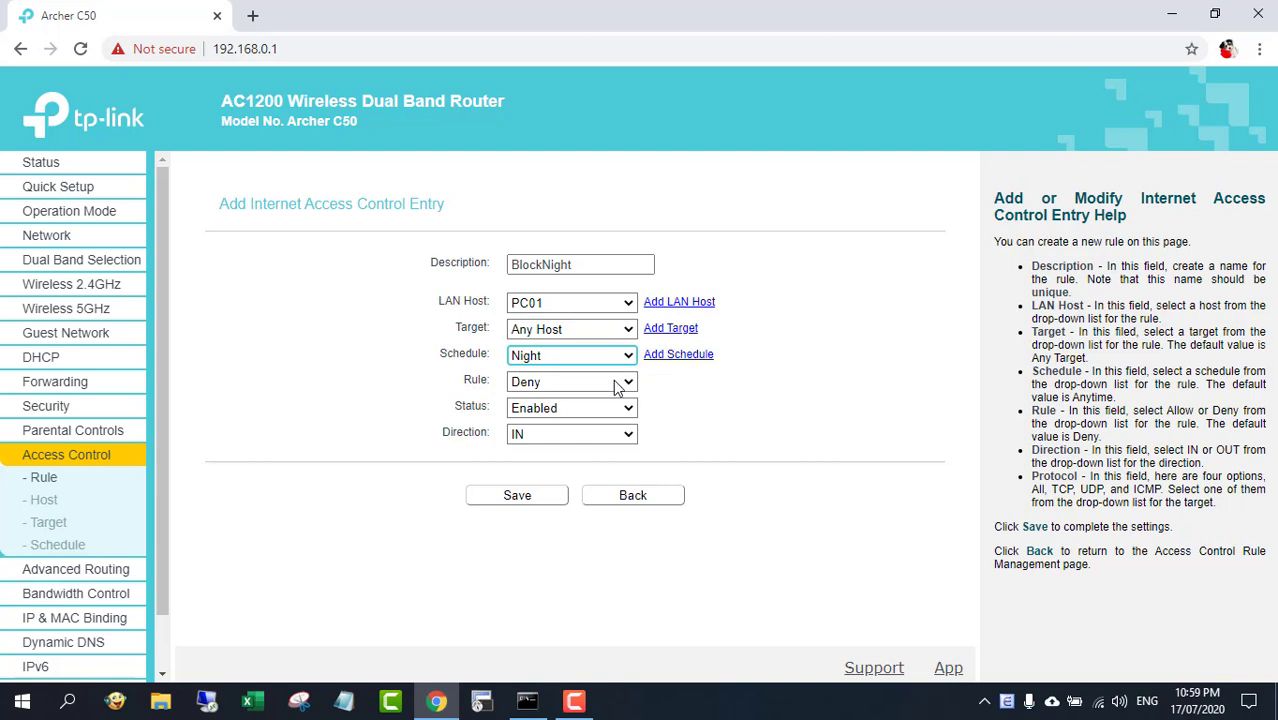
{"action": "left_click", "coordinate": [617, 388]}
{"action": "left_click", "coordinate": [605, 407]}
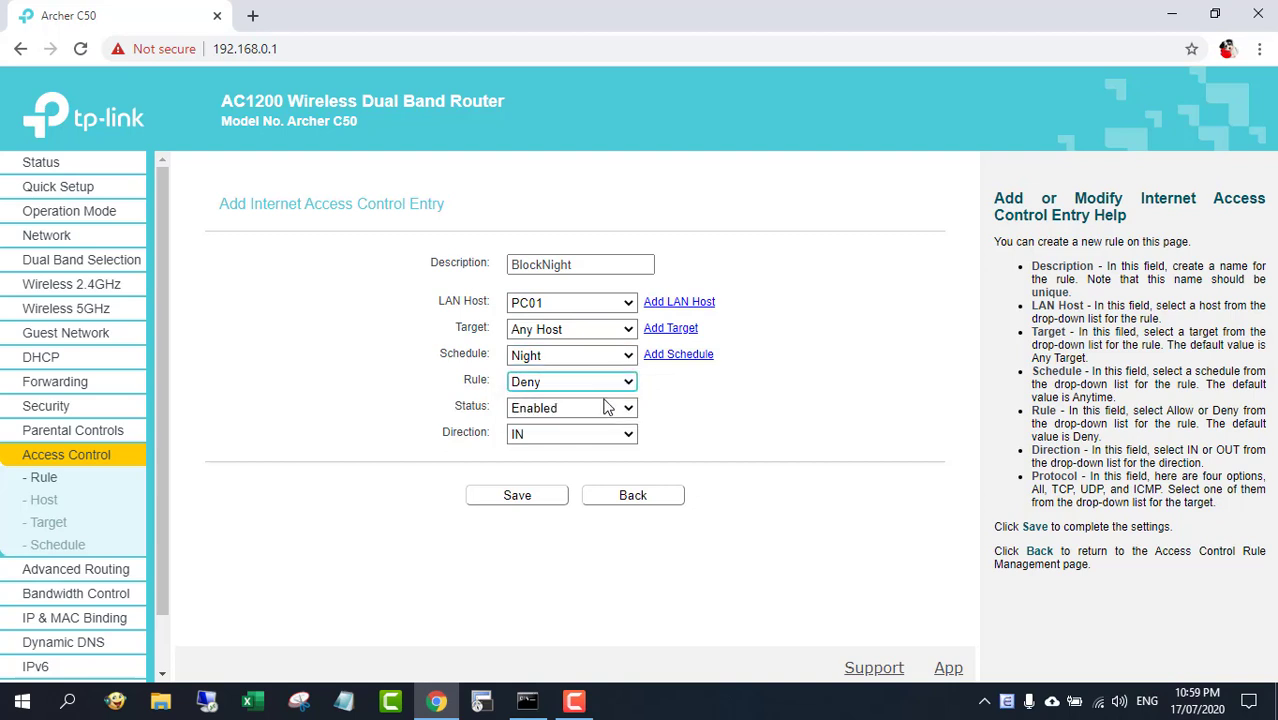
{"action": "left_click", "coordinate": [612, 413]}
{"action": "left_click", "coordinate": [605, 428]}
{"action": "left_click", "coordinate": [605, 433]}
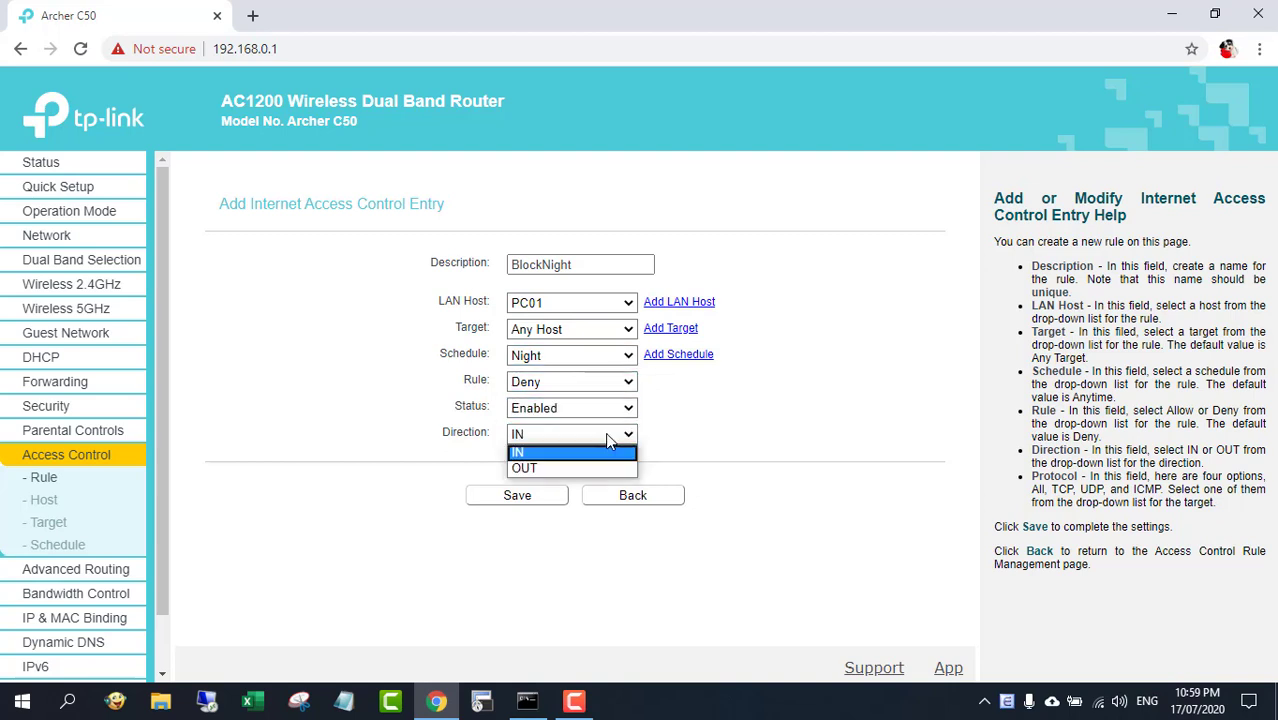
{"action": "left_click", "coordinate": [583, 470]}
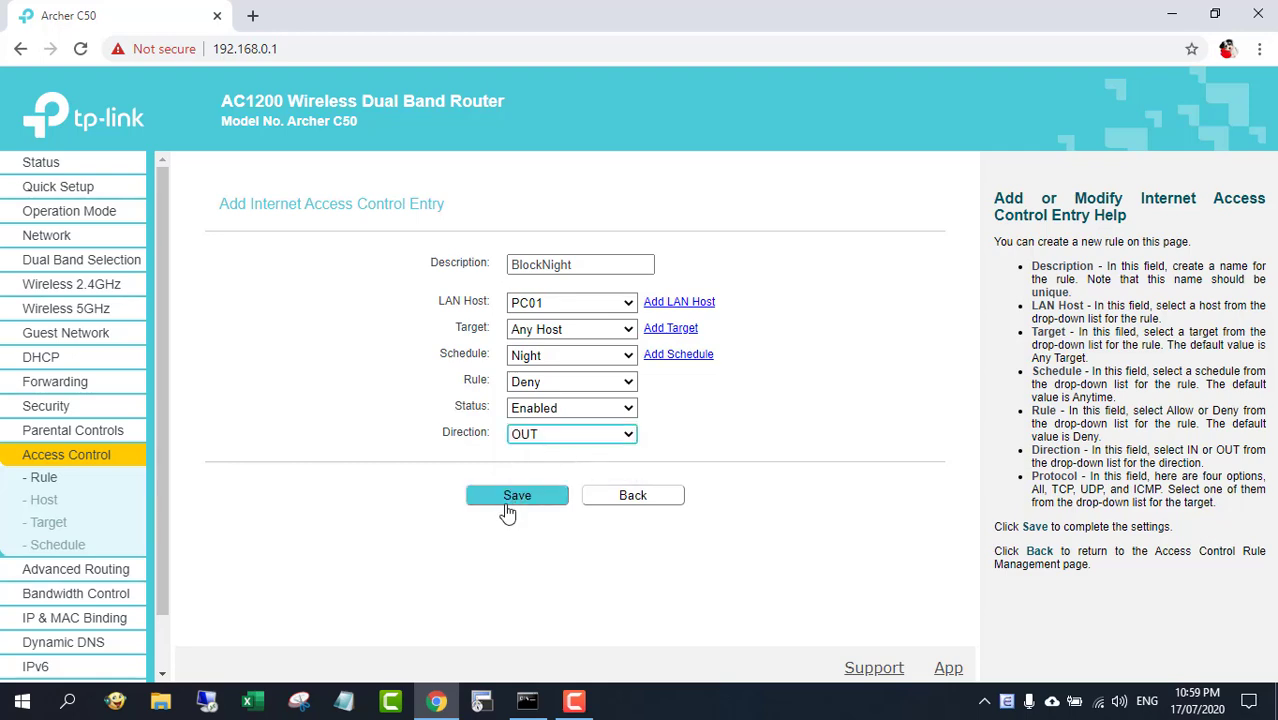
{"action": "left_click", "coordinate": [520, 496]}
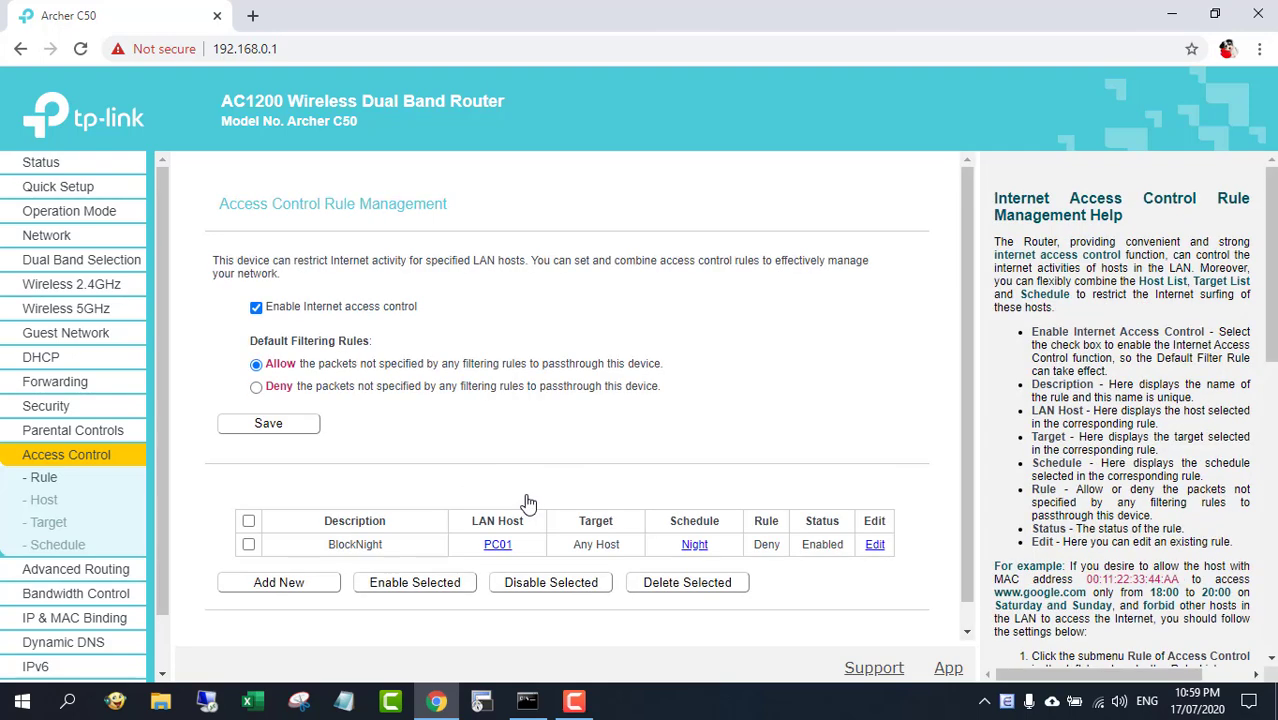
Test the rule by opening youtube.com in a new browser tab
{"action": "left_click_drag", "start_coordinate": [250, 548], "coordinate": [943, 548]}
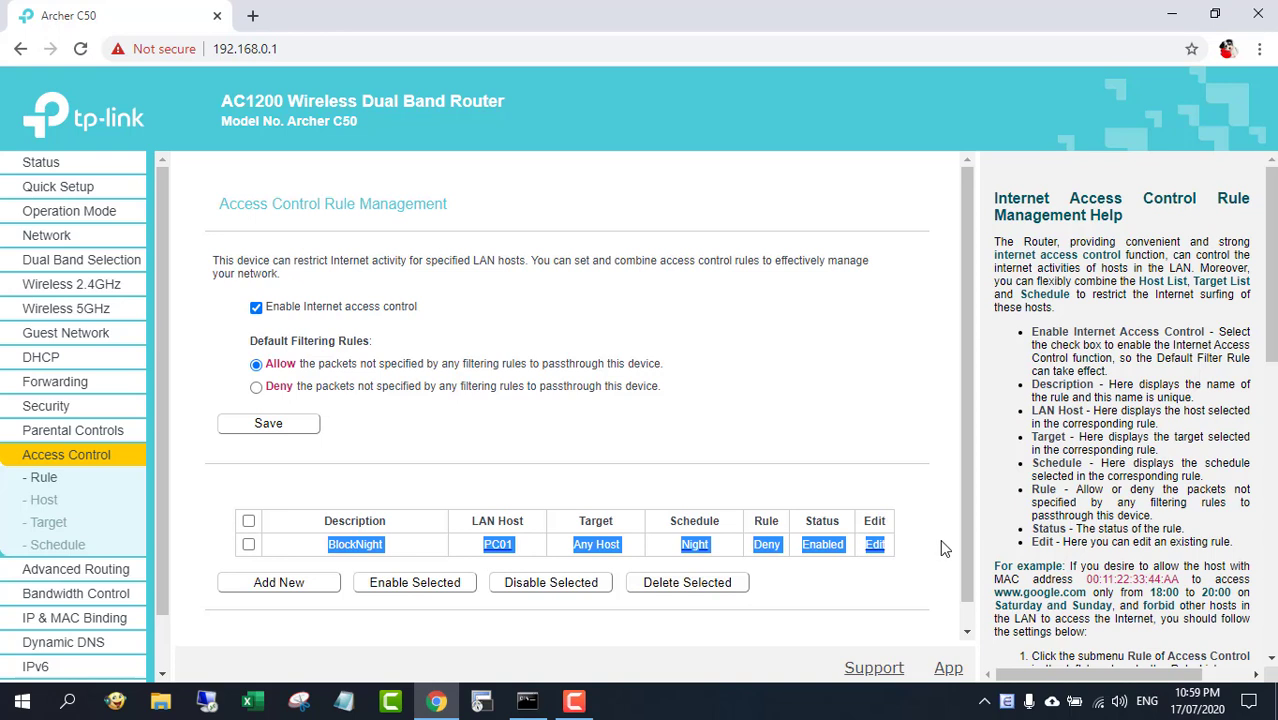
{"action": "left_click", "coordinate": [941, 545]}
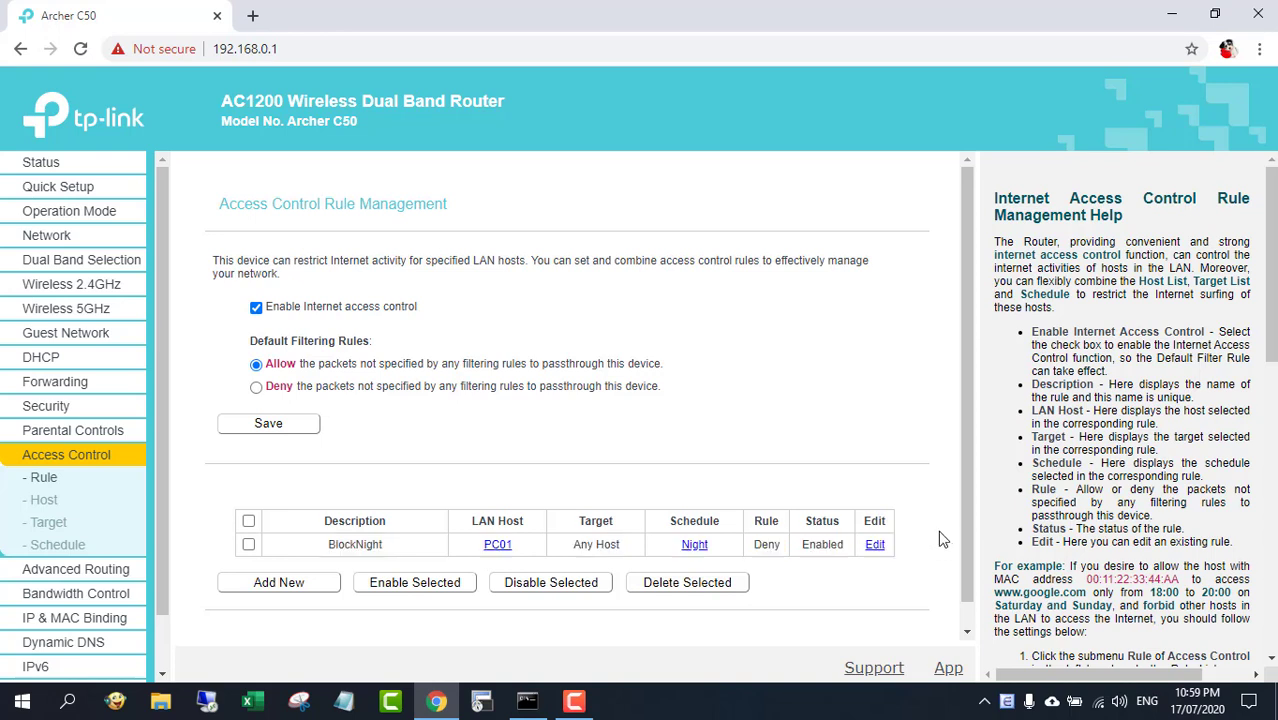
{"action": "left_click", "coordinate": [253, 16]}
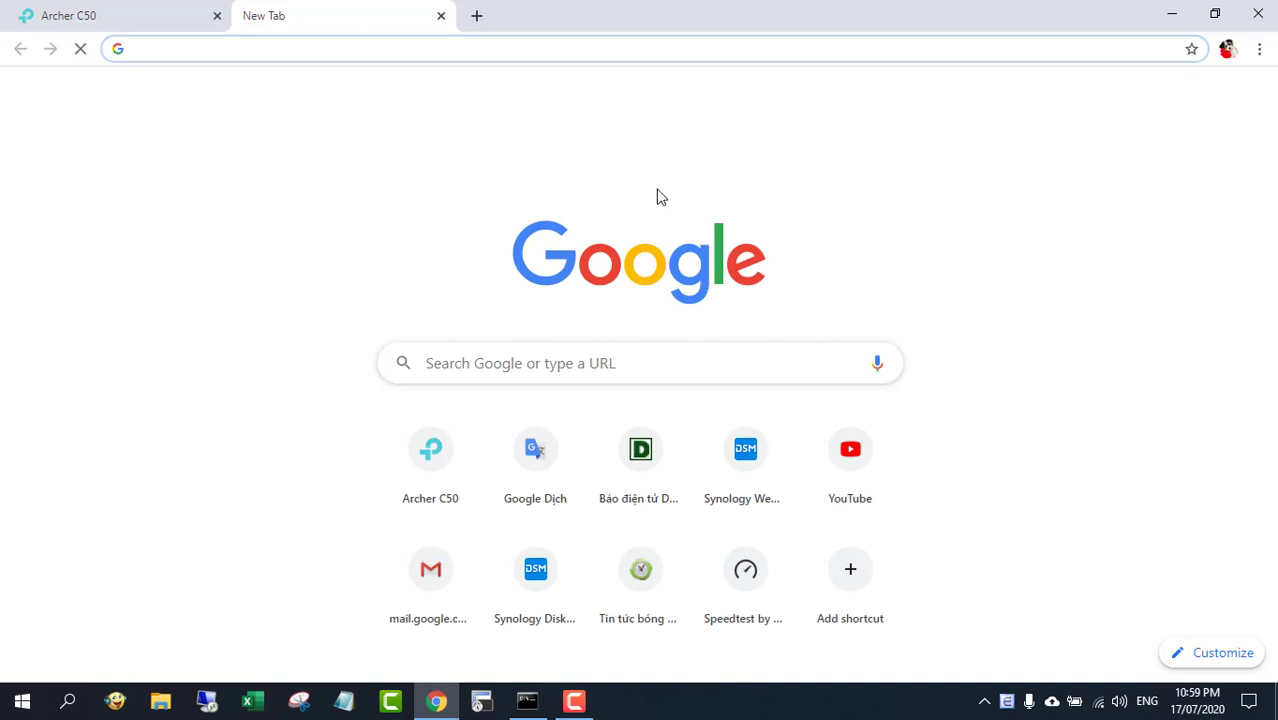
{"action": "type", "text": "y"}
{"action": "key", "text": "Return"}
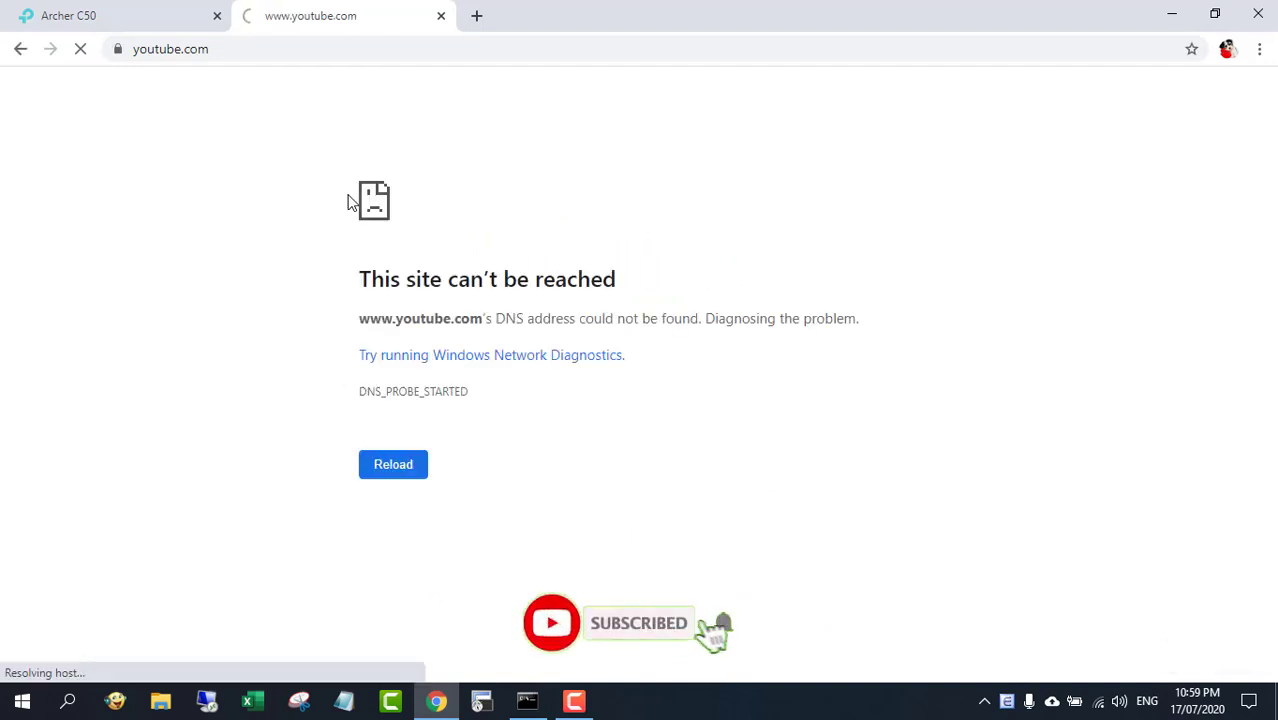
{"action": "left_click_drag", "start_coordinate": [362, 281], "coordinate": [655, 279]}
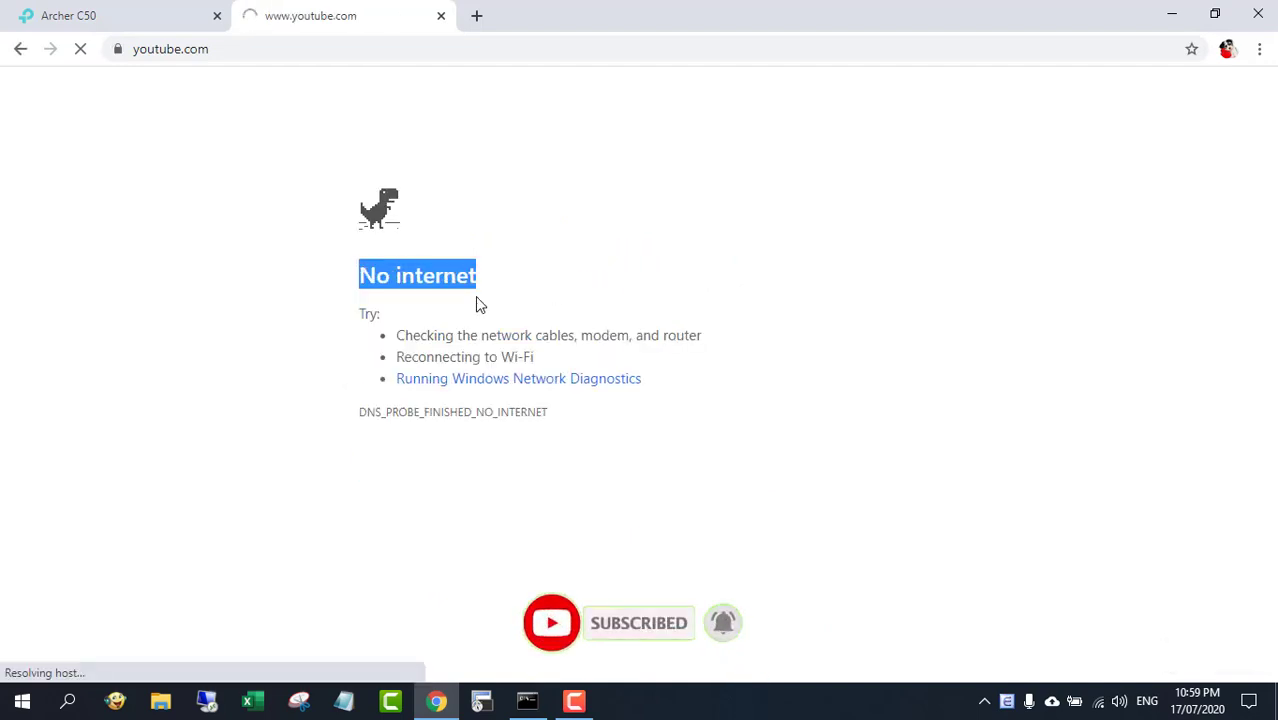
Delete the BlockNight rule from the access control rule list
{"action": "left_click", "coordinate": [154, 22]}
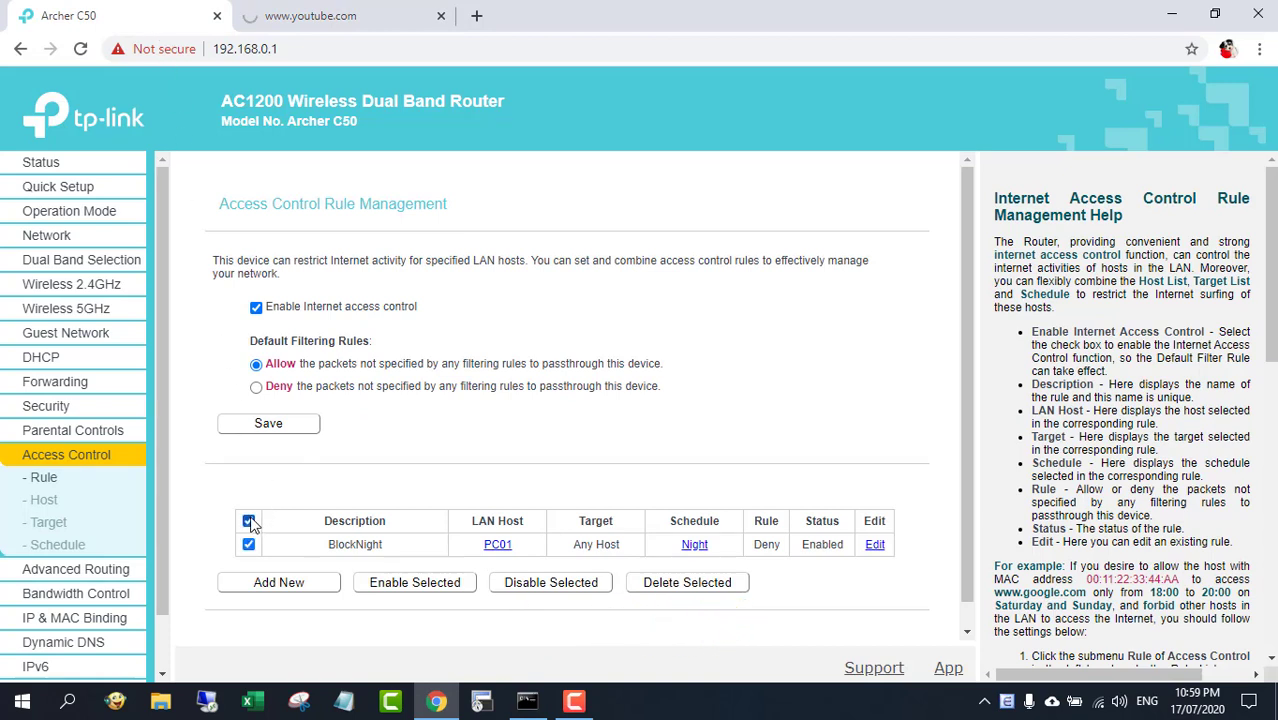
{"action": "left_click", "coordinate": [685, 586]}
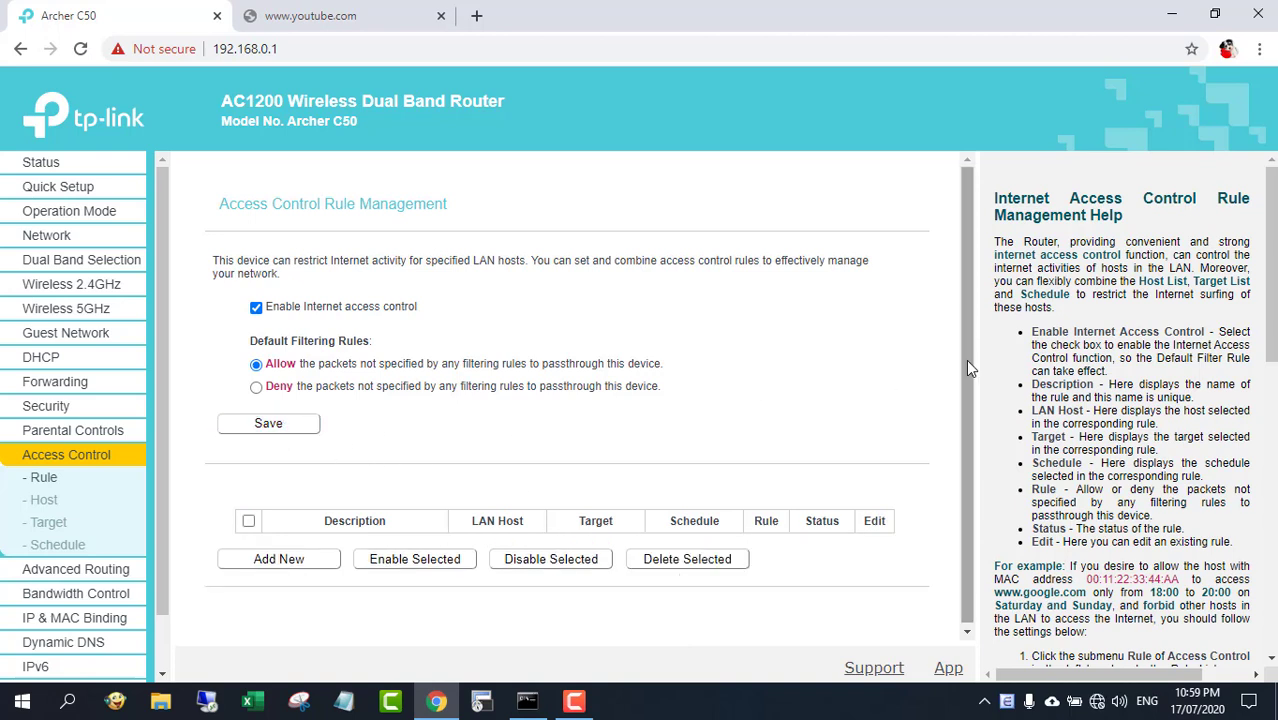
{"action": "left_click_drag", "start_coordinate": [966, 360], "coordinate": [966, 451]}
Open YouTube in a new tab, search for netvn and browse the NETVN channel's videos
{"action": "left_click", "coordinate": [328, 17]}
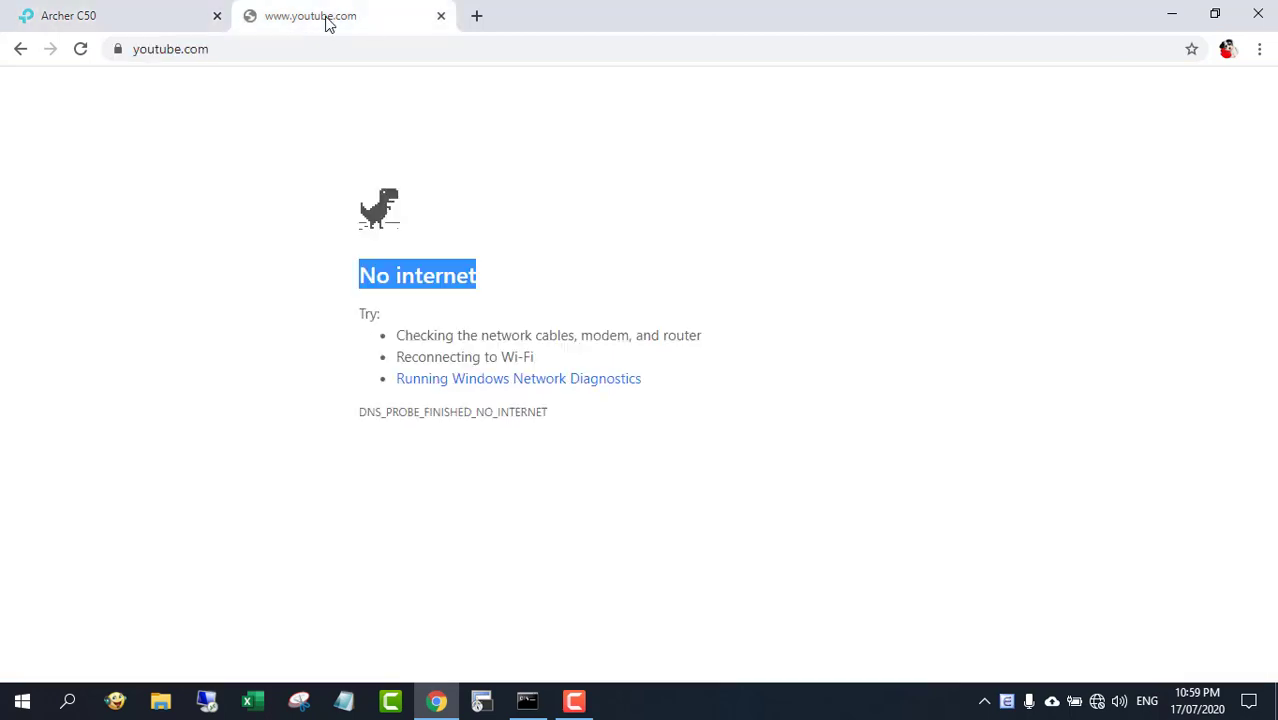
{"action": "left_click", "coordinate": [476, 16]}
{"action": "type", "text": "y"}
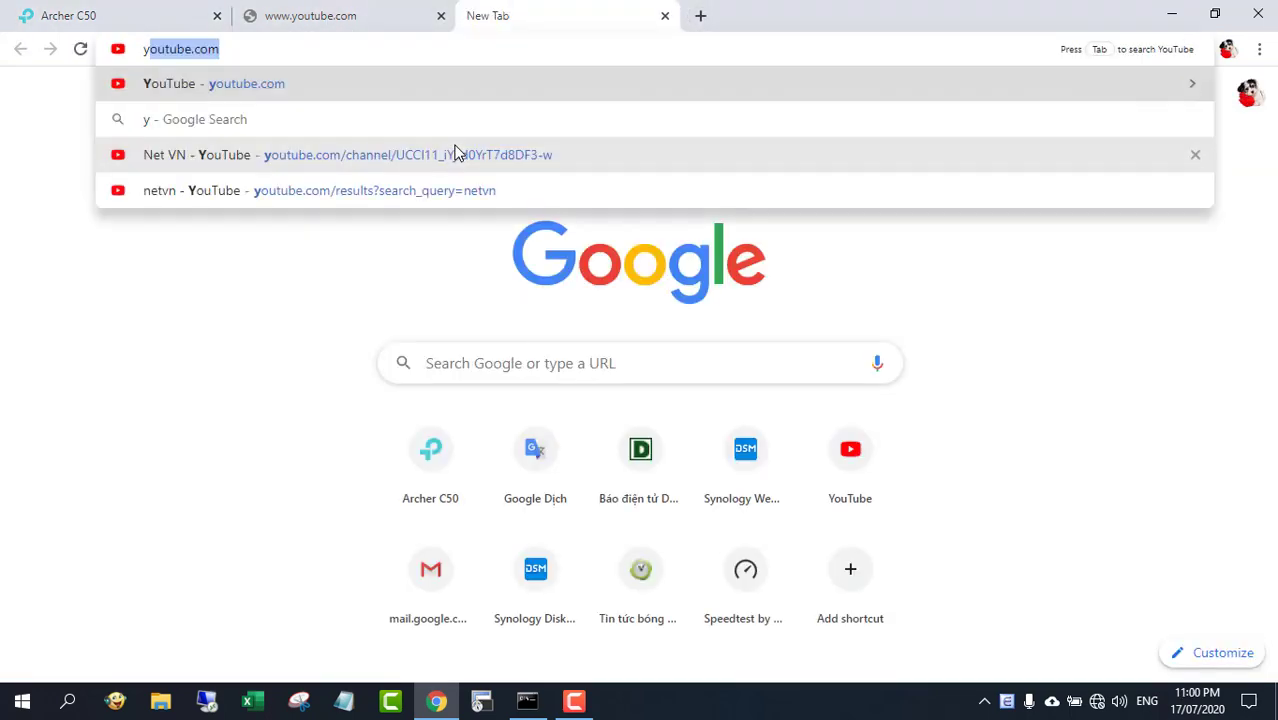
{"action": "left_click", "coordinate": [365, 94]}
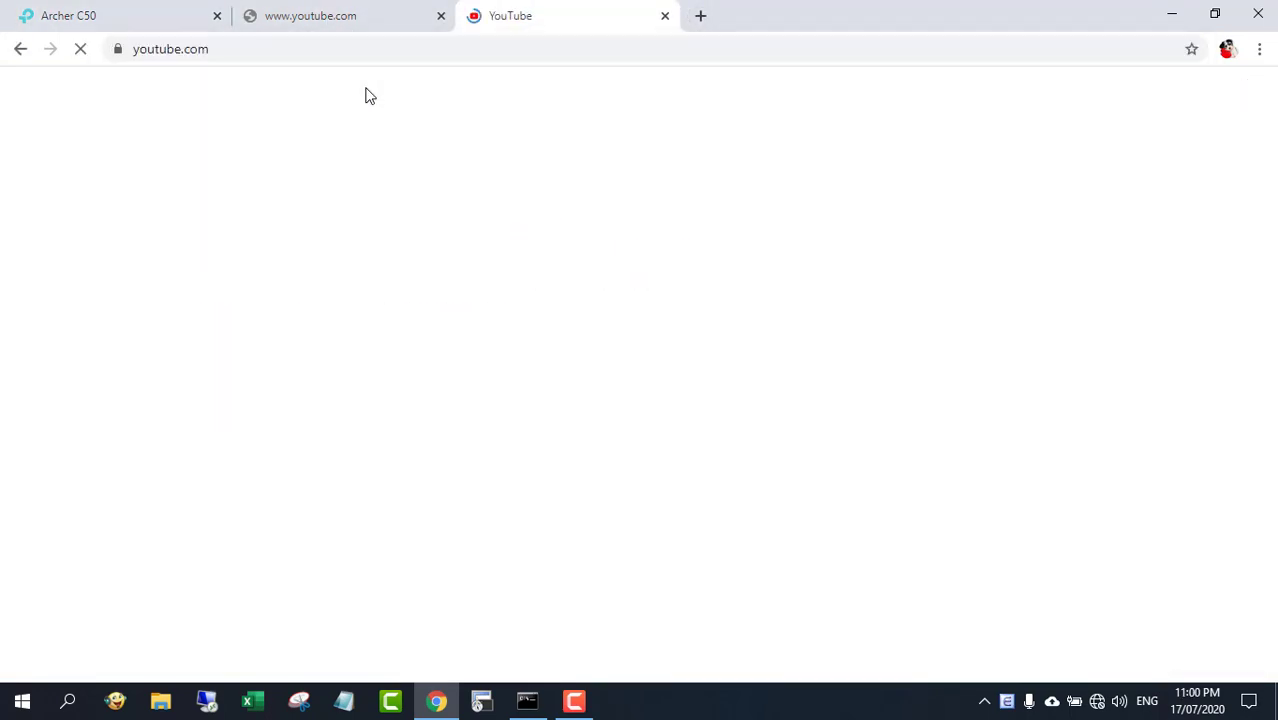
{"action": "type", "text": "netv"}
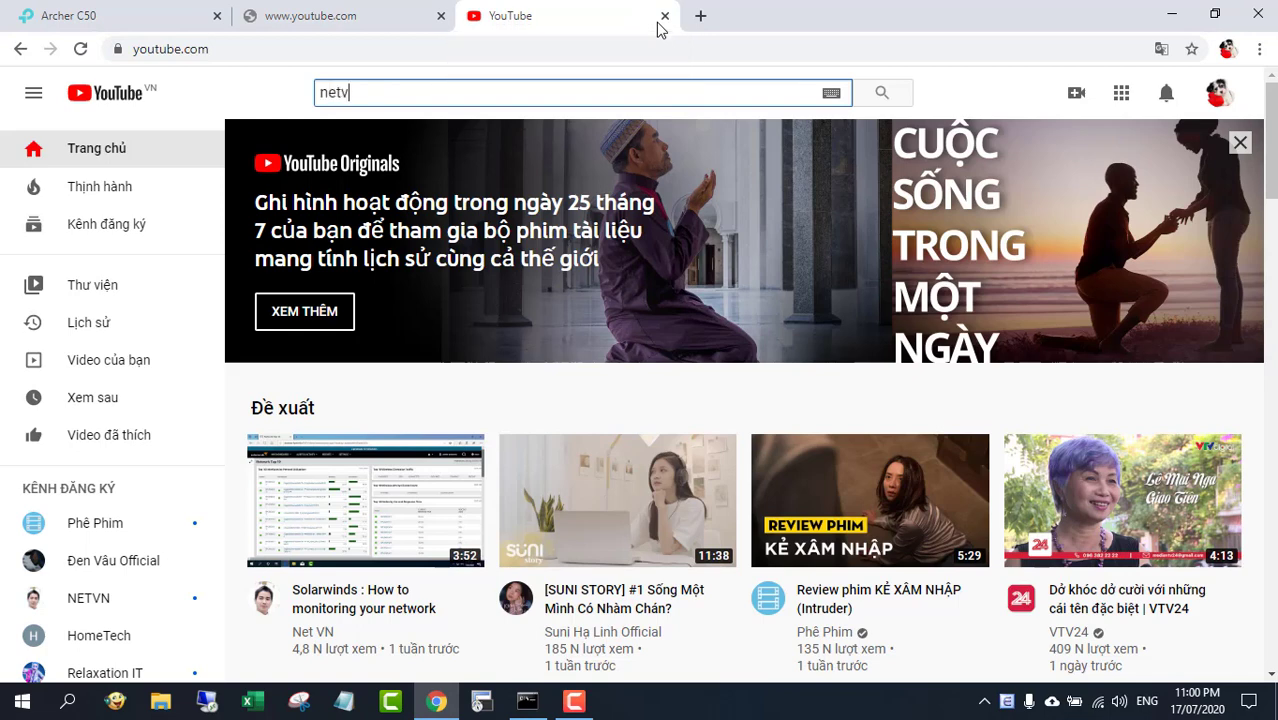
{"action": "type", "text": "n"}
{"action": "key", "text": "Return"}
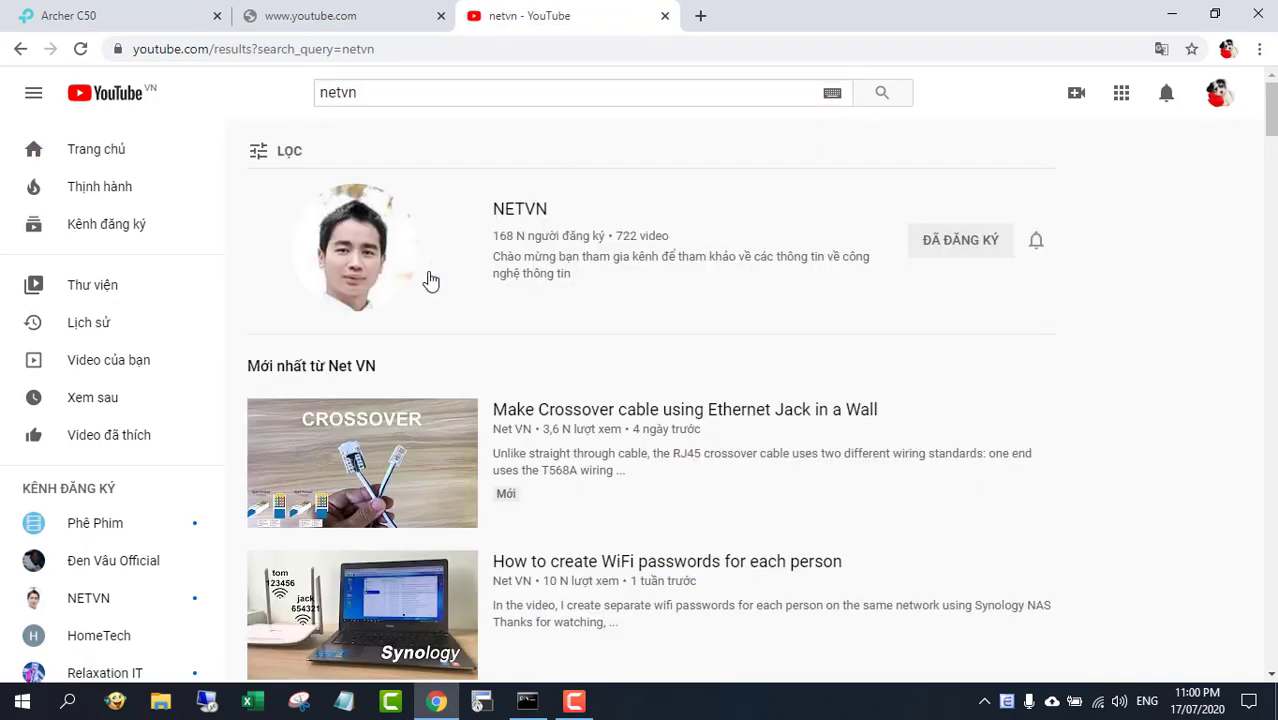
{"action": "left_click", "coordinate": [376, 258]}
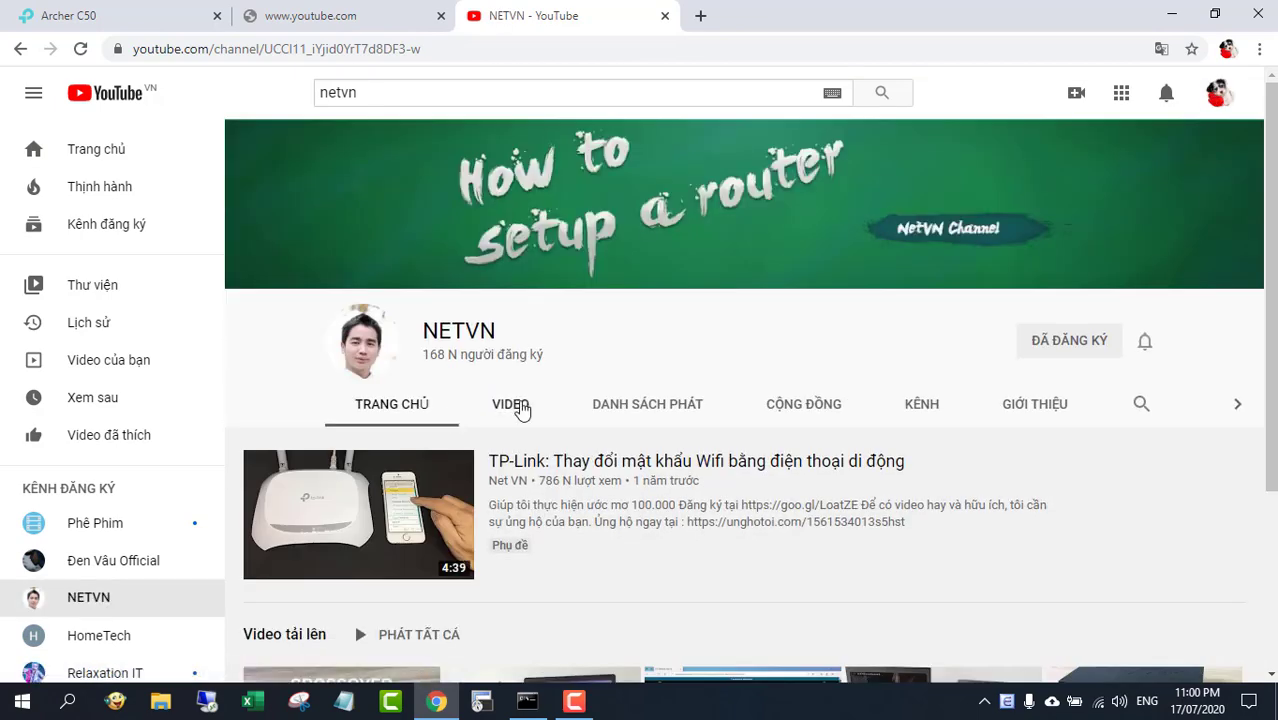
{"action": "left_click", "coordinate": [520, 406]}
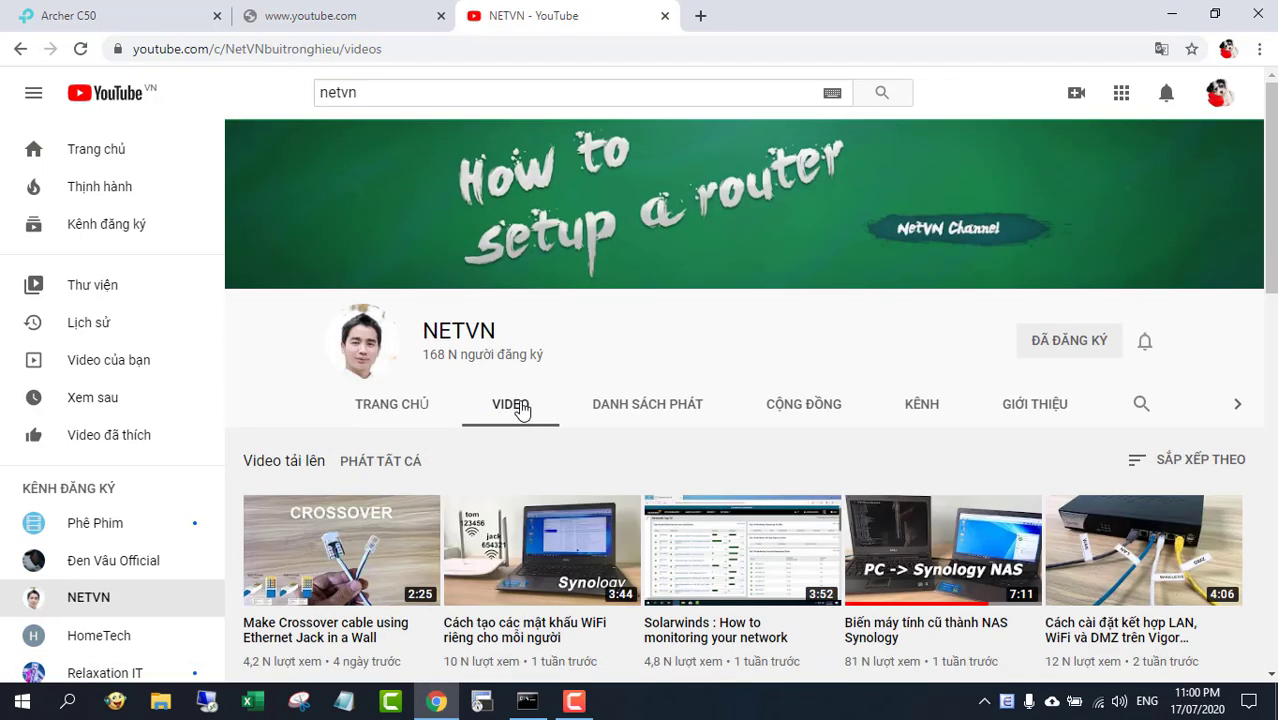
{"action": "left_click", "coordinate": [176, 27]}
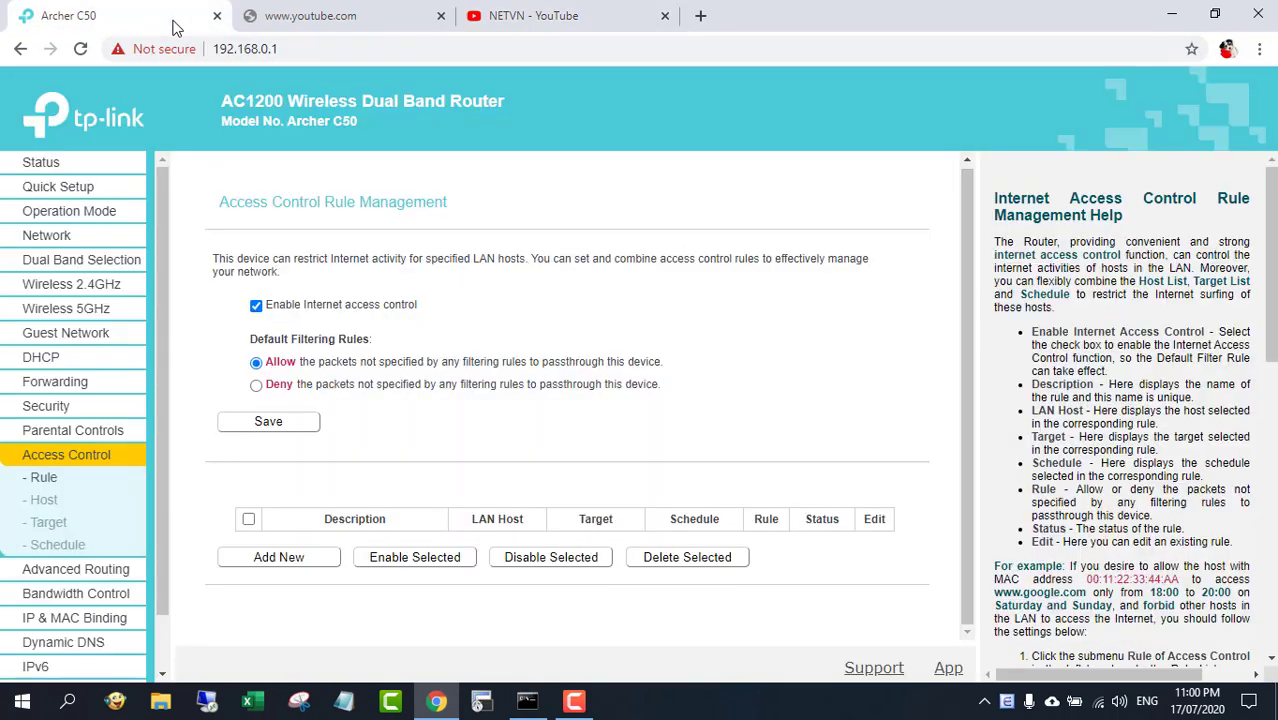
Add a new access control rule named NightBlock and set its LAN host to PC01
{"action": "left_click", "coordinate": [279, 557]}
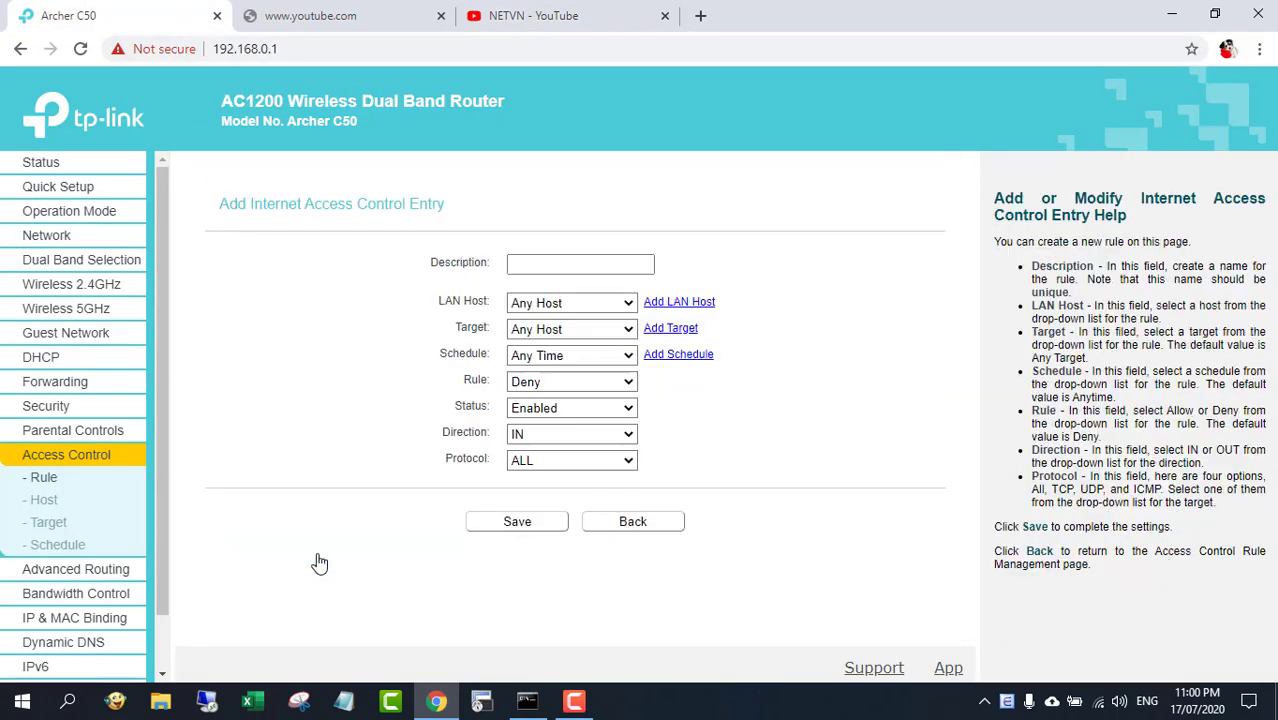
{"action": "left_click", "coordinate": [555, 263]}
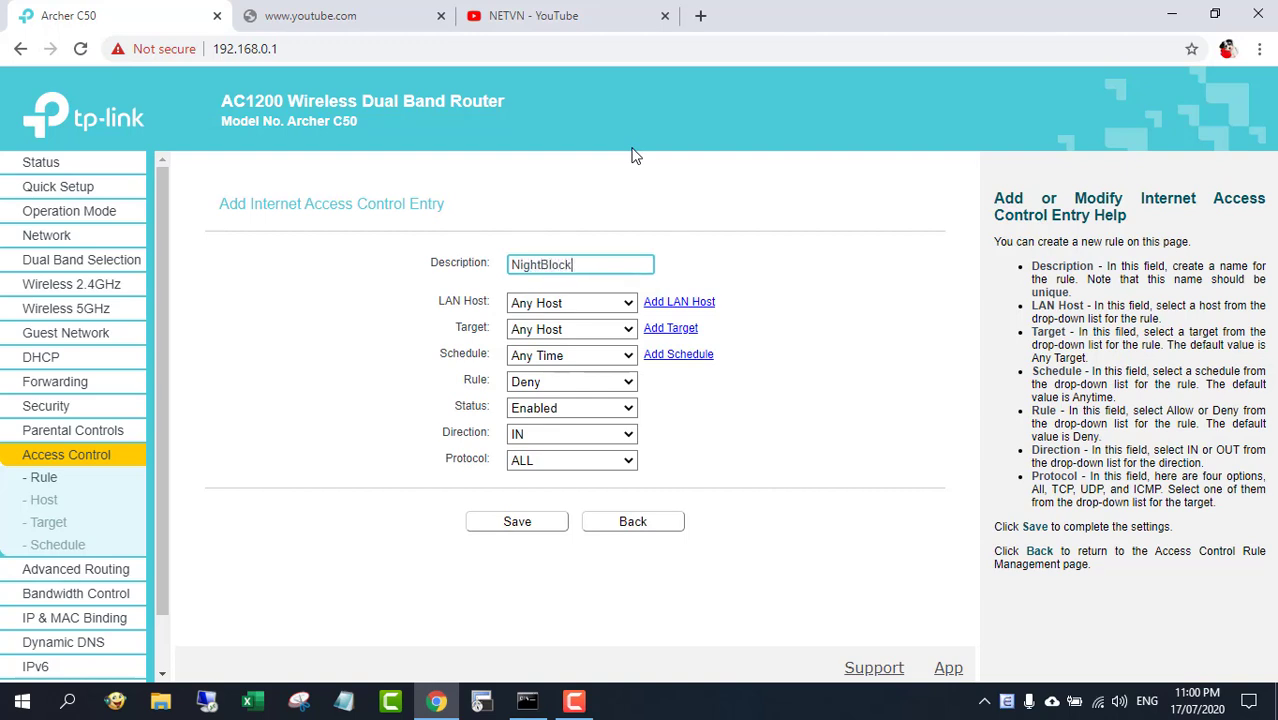
{"action": "left_click", "coordinate": [626, 303]}
{"action": "left_click", "coordinate": [602, 338]}
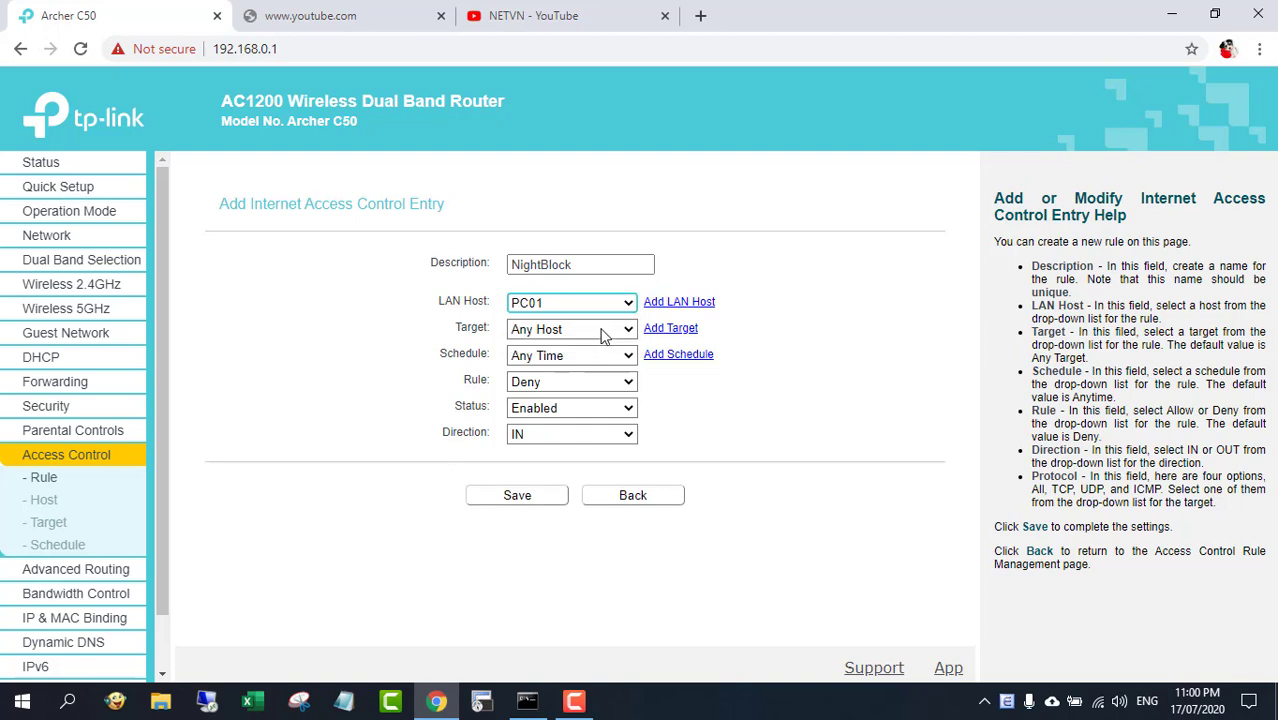
Set the NightBlock rule's schedule to Night and direction to OUT, keeping Deny, and save the rule
{"action": "left_click", "coordinate": [602, 334]}
{"action": "left_click", "coordinate": [600, 346]}
{"action": "left_click", "coordinate": [607, 356]}
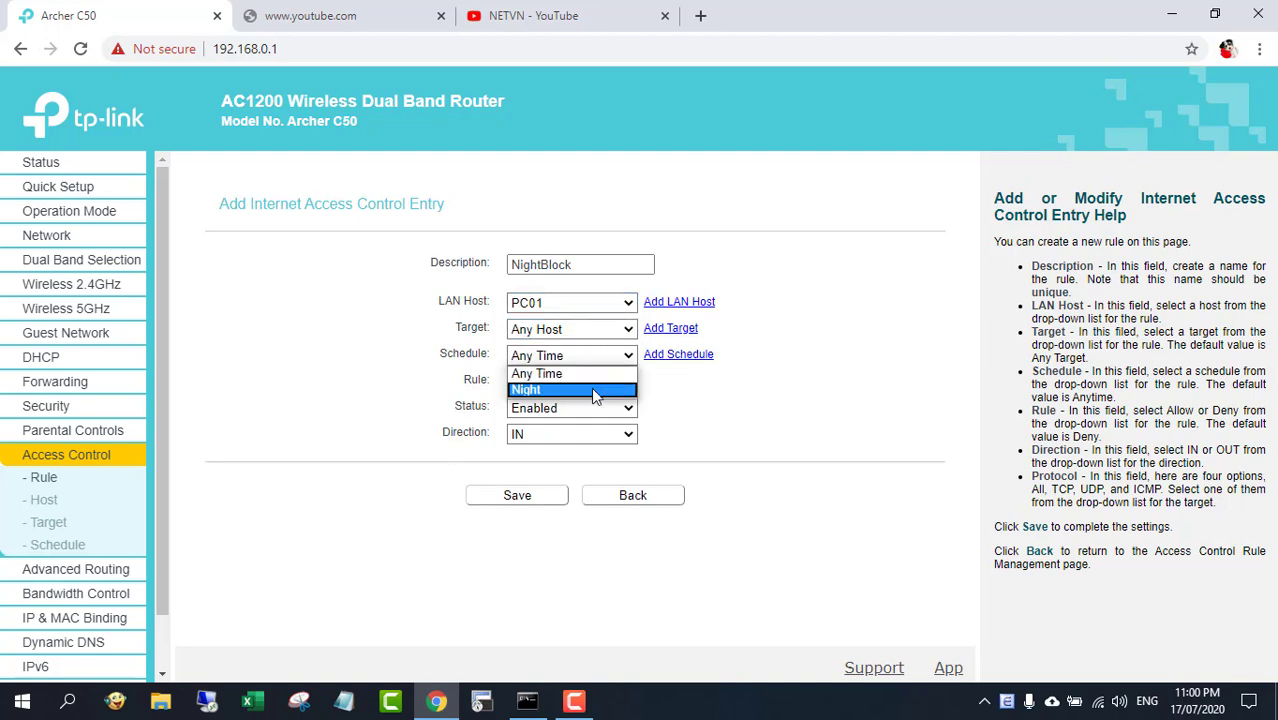
{"action": "left_click", "coordinate": [591, 389]}
{"action": "left_click", "coordinate": [592, 381]}
{"action": "left_click", "coordinate": [594, 405]}
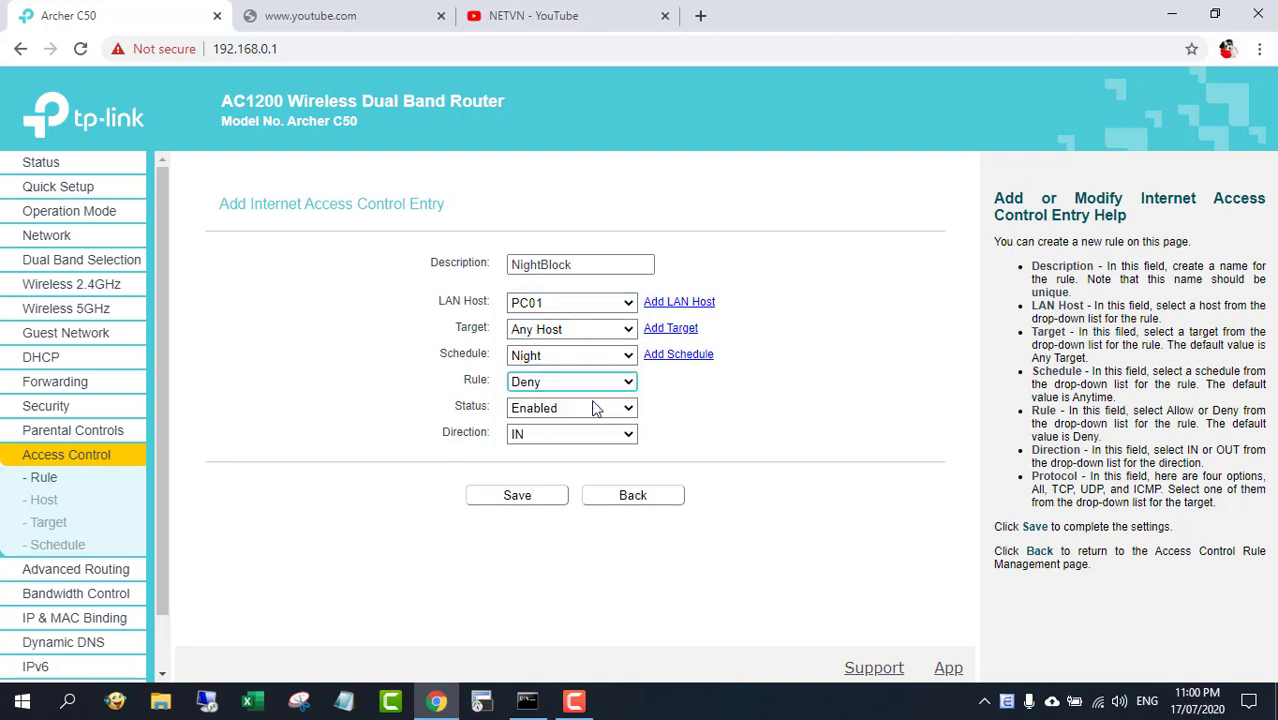
{"action": "left_click", "coordinate": [594, 408]}
{"action": "left_click", "coordinate": [591, 421]}
{"action": "left_click", "coordinate": [591, 435]}
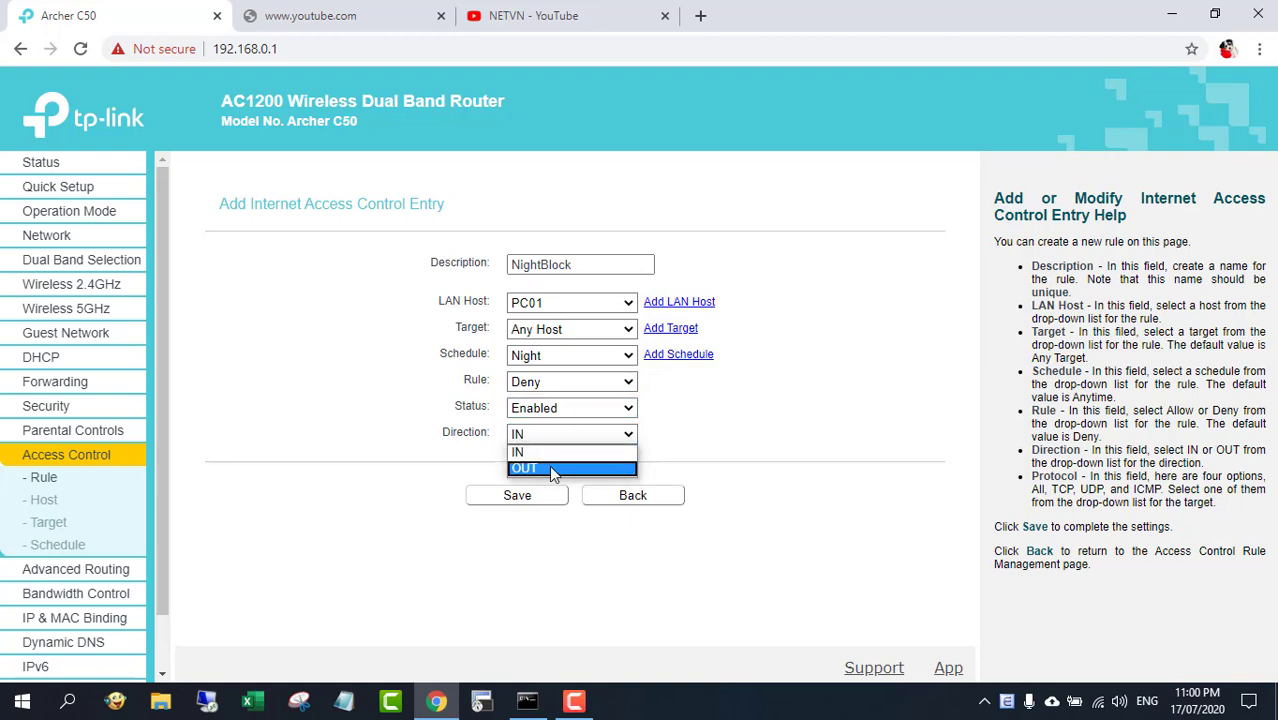
{"action": "left_click", "coordinate": [551, 467]}
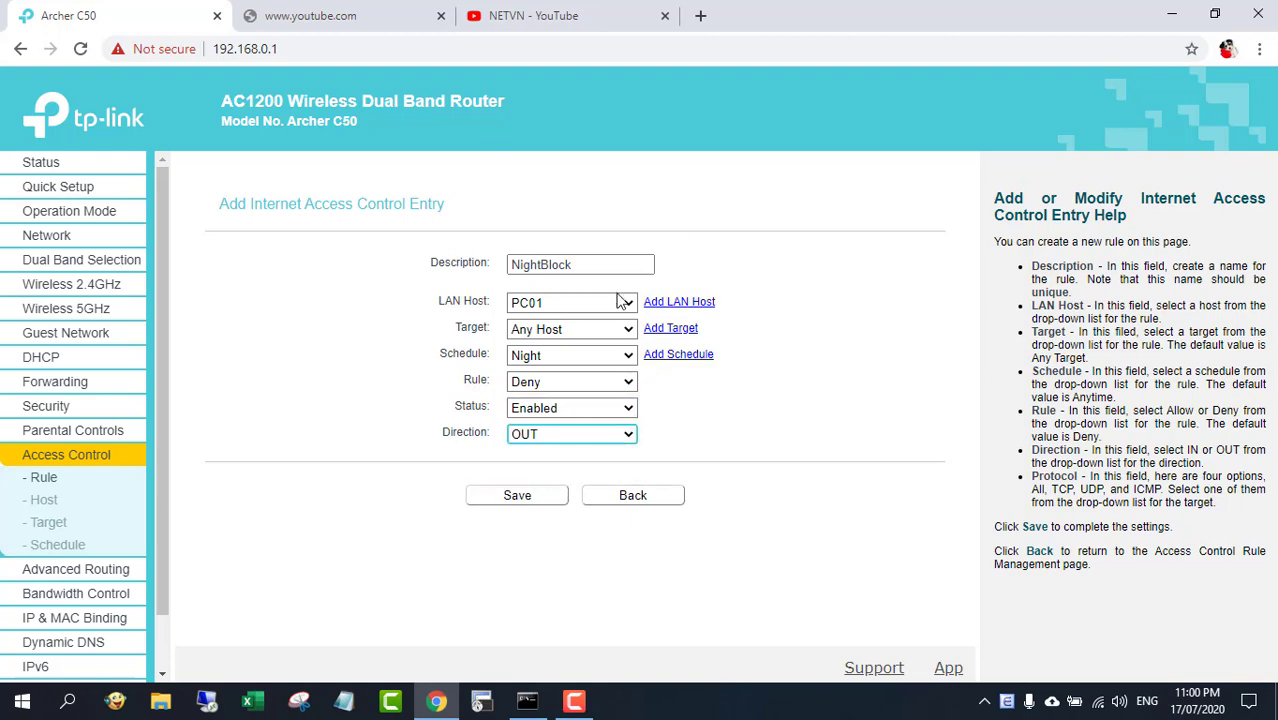
{"action": "left_click", "coordinate": [530, 498]}
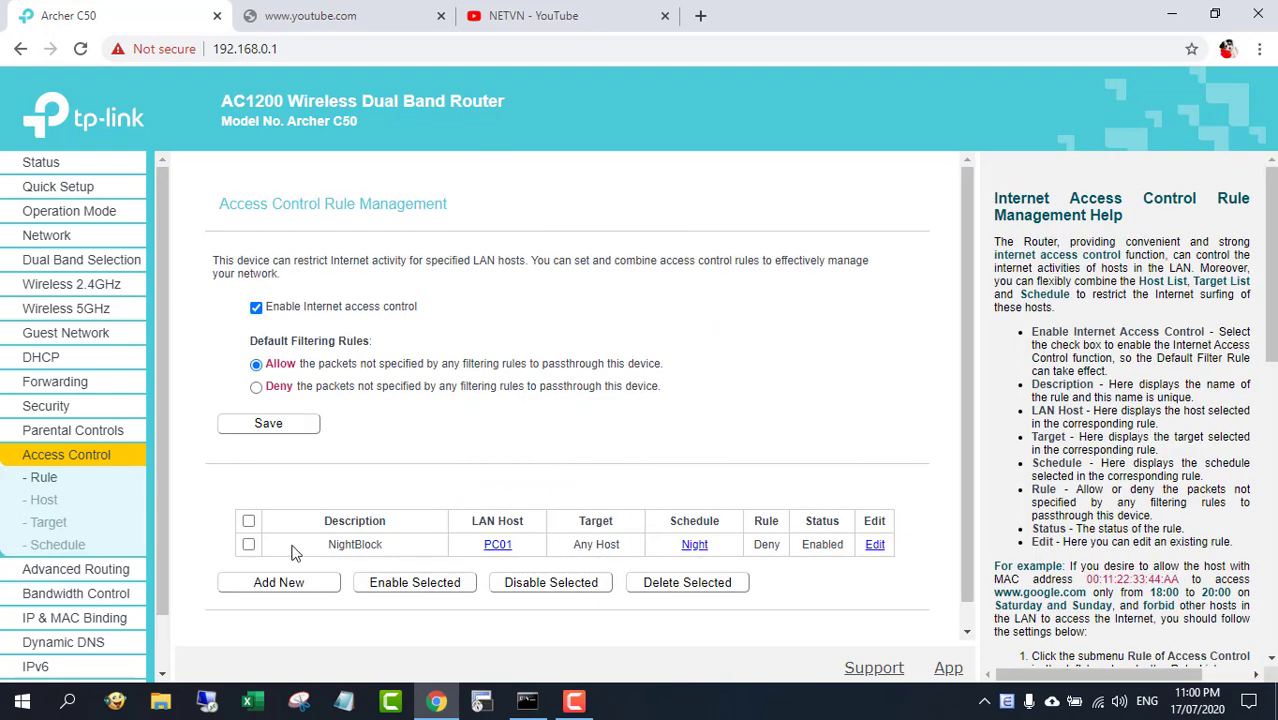
Test the rule by opening microsoft.com in a new browser tab
{"action": "left_click_drag", "start_coordinate": [292, 548], "coordinate": [940, 566]}
{"action": "left_click", "coordinate": [876, 614]}
{"action": "left_click", "coordinate": [700, 15]}
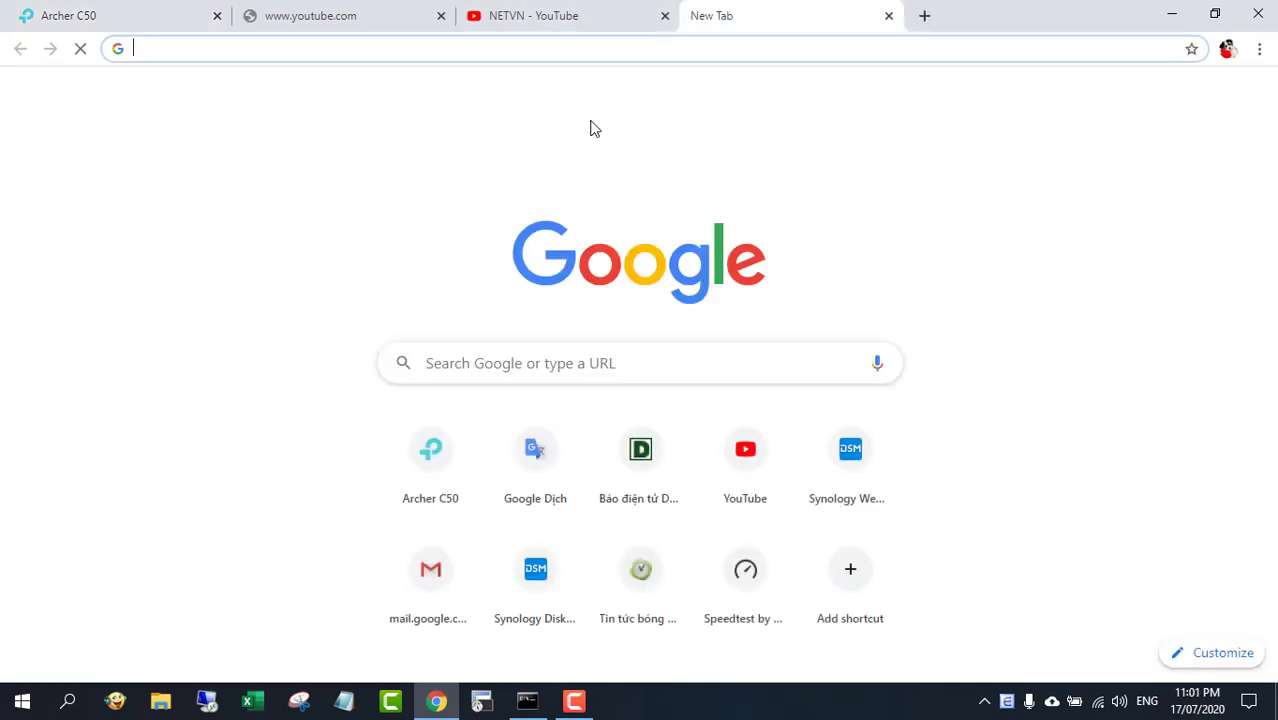
{"action": "type", "text": "micr"}
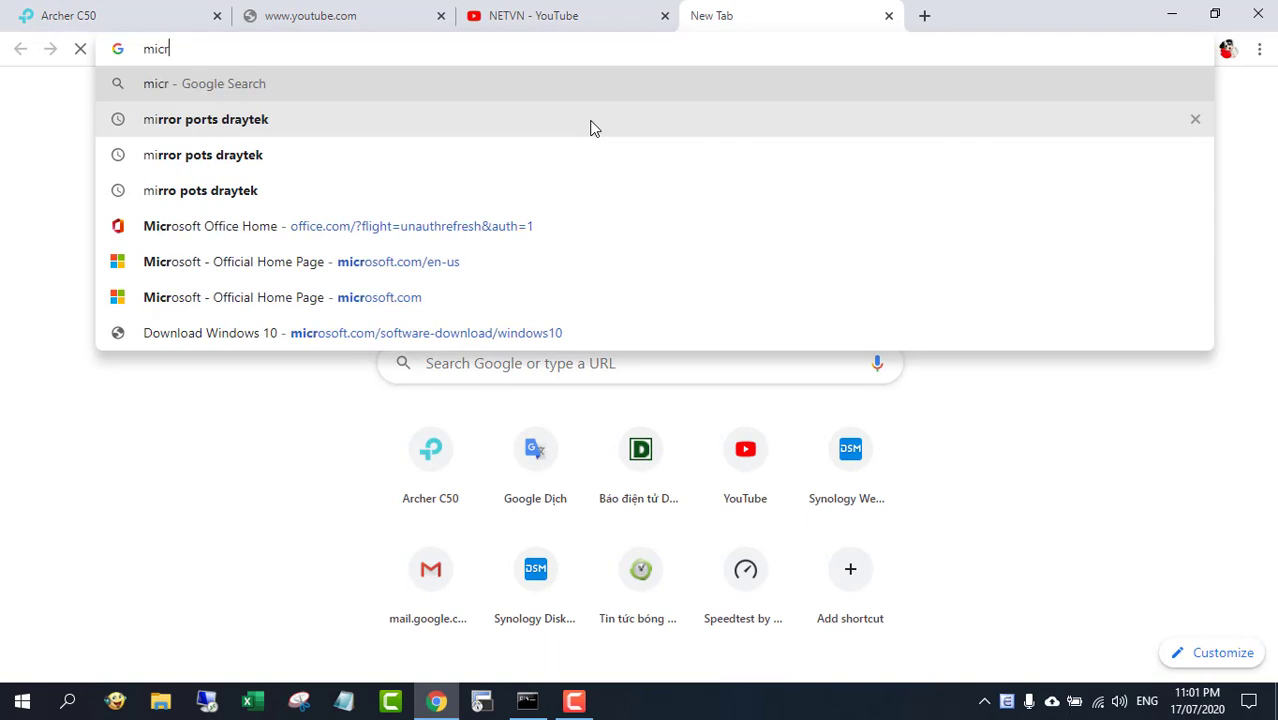
{"action": "type", "text": "osoft.com"}
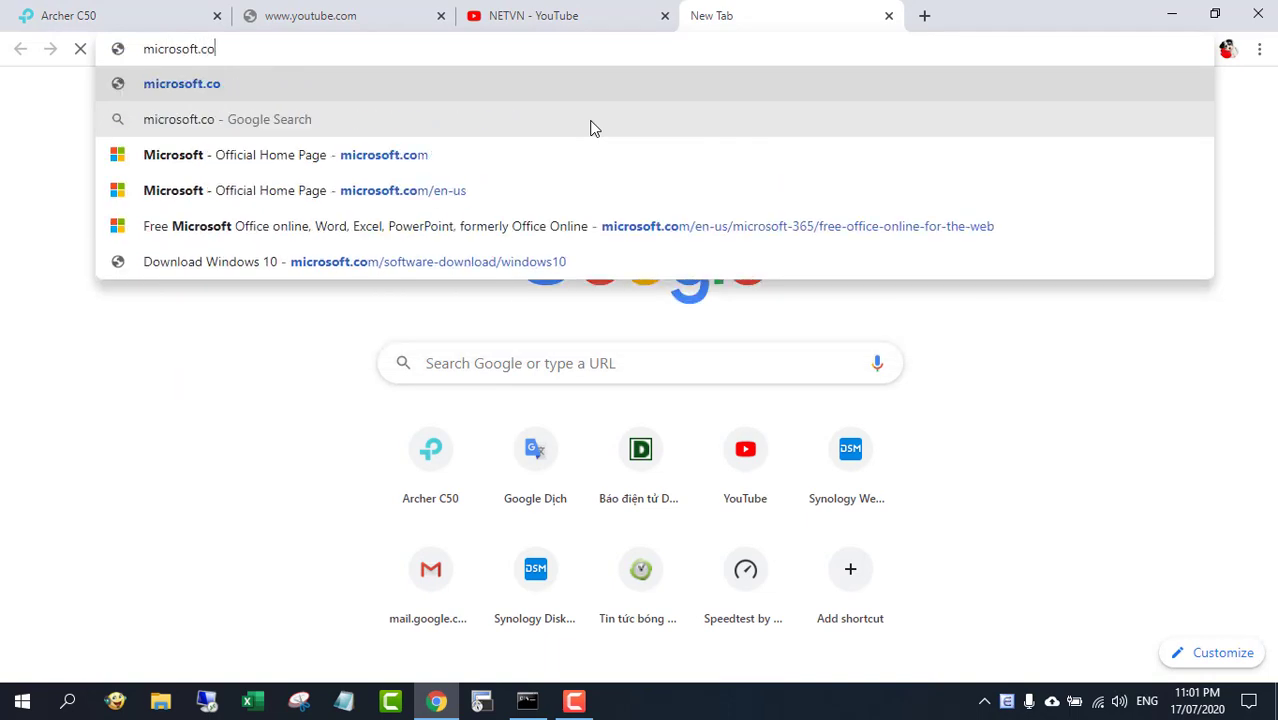
{"action": "key", "text": "Return"}
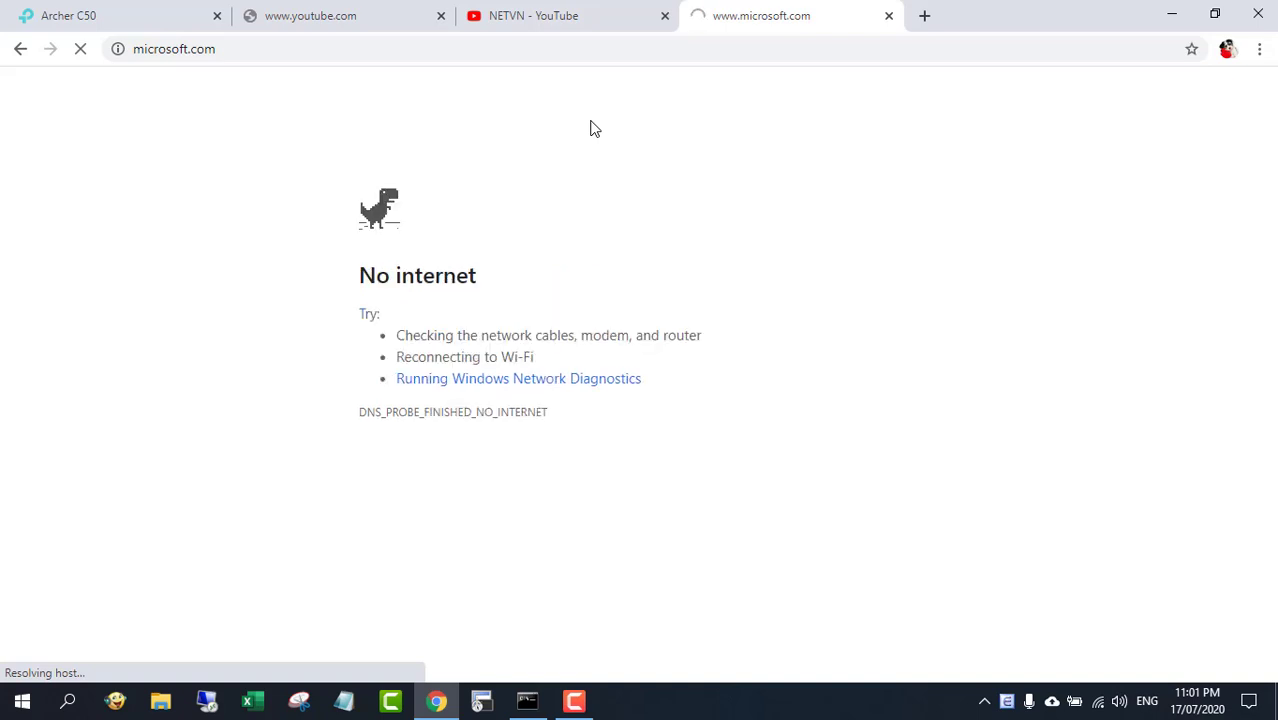
{"action": "left_click_drag", "start_coordinate": [337, 277], "coordinate": [525, 277]}
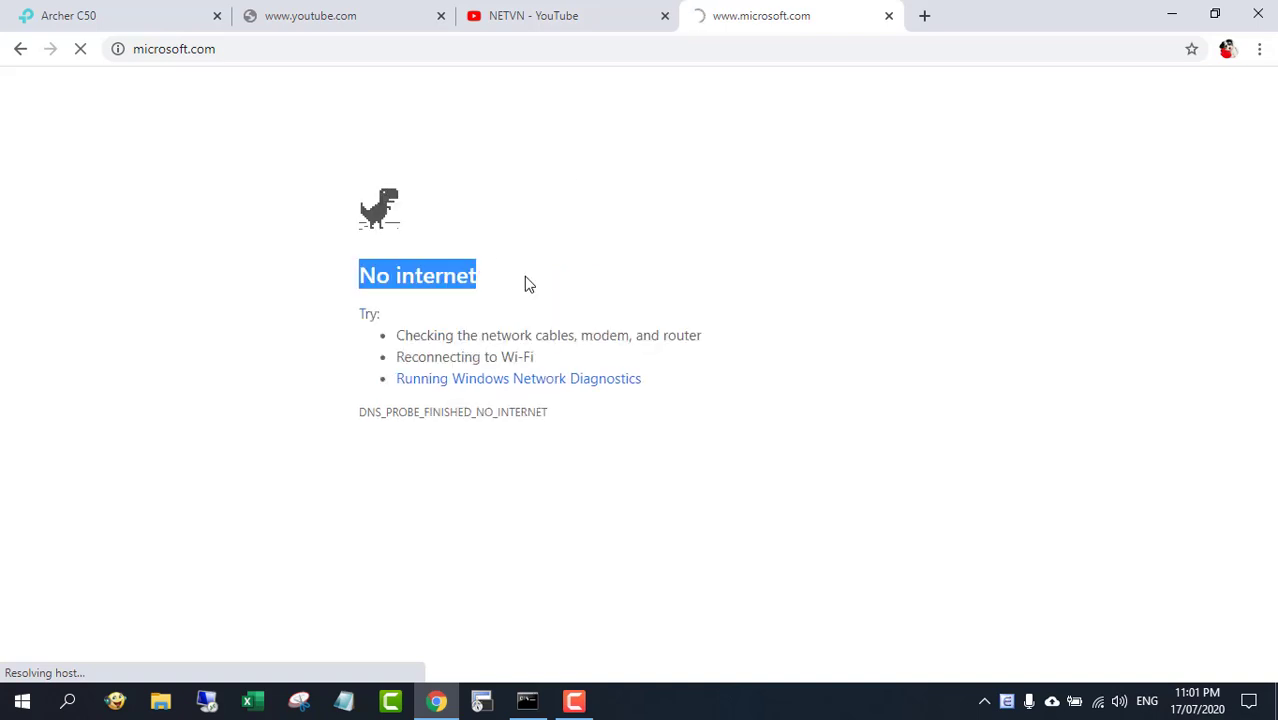